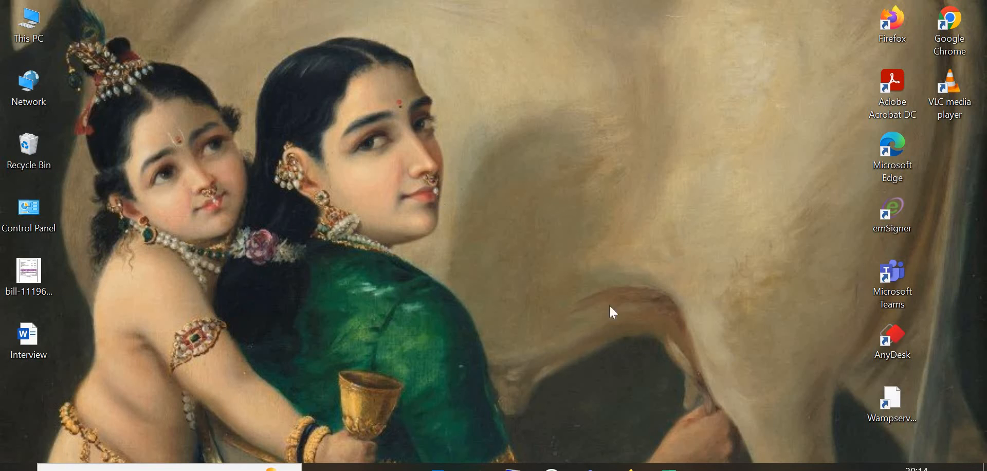
Step: Open the firewall web console and show the VPN settings
left_click(630, 467)
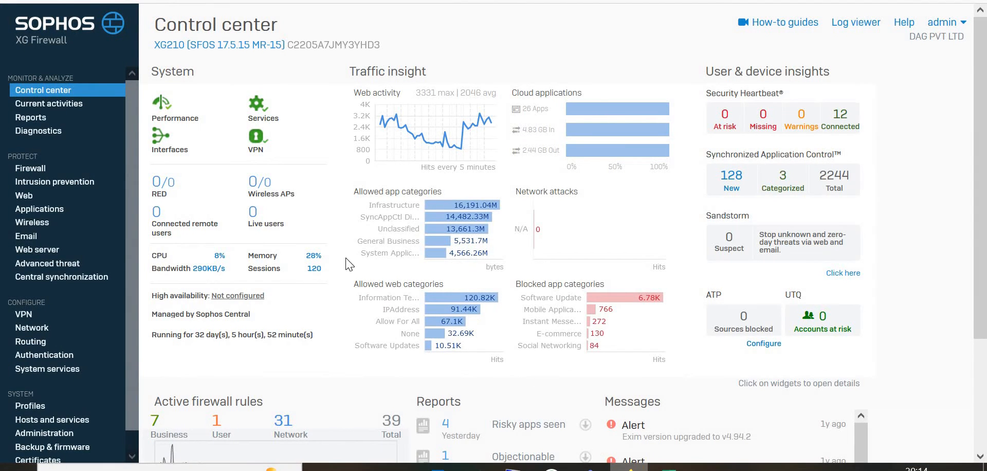
left_click(21, 315)
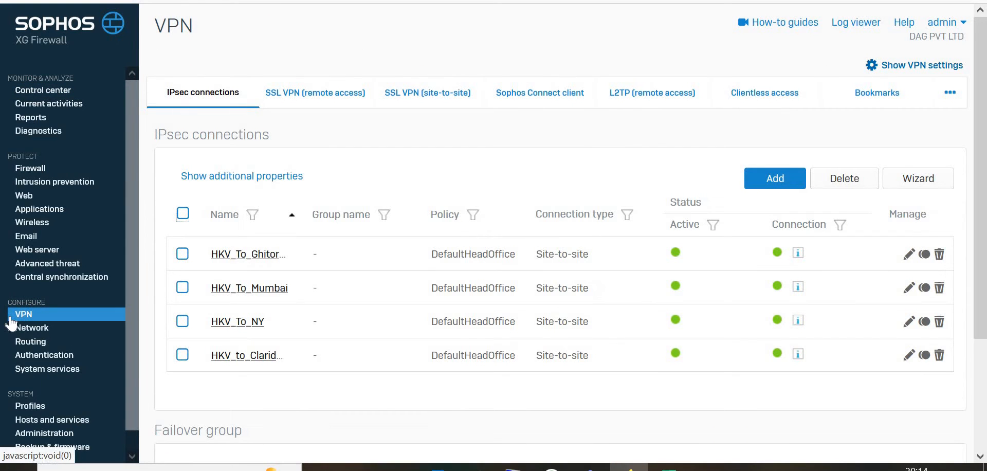
left_click(911, 74)
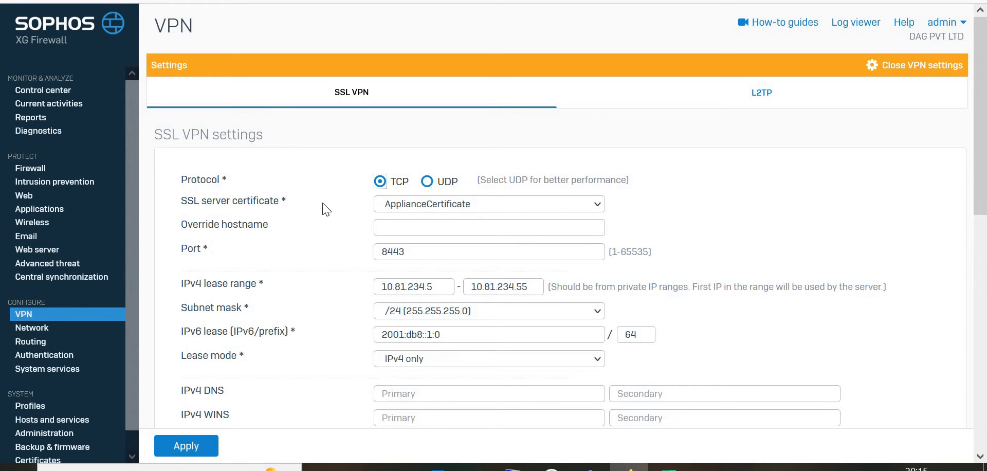
Step: Check the SSL server certificate choices and open the certificates list
left_click(460, 208)
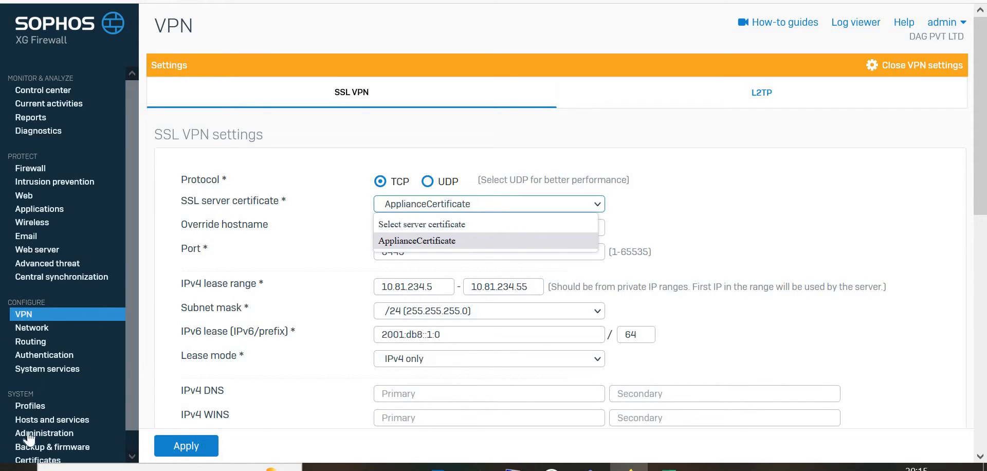
left_click(21, 461)
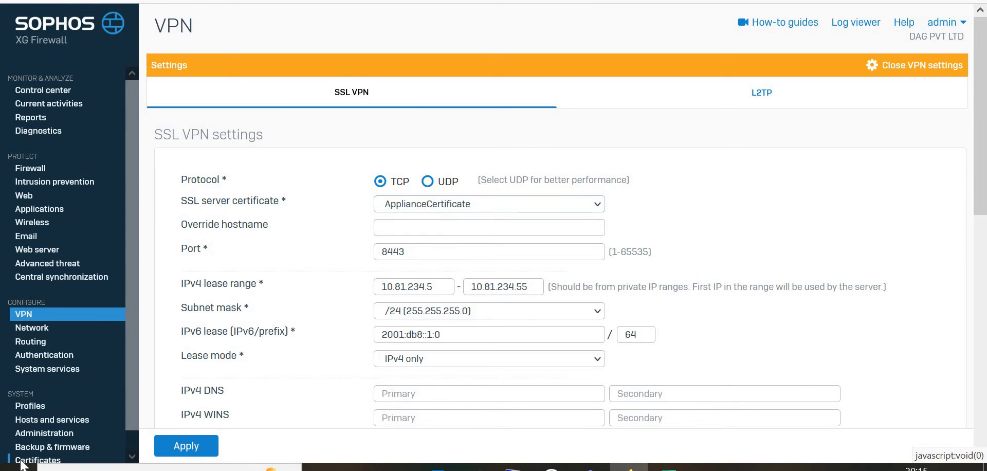
mouse_move(264, 202)
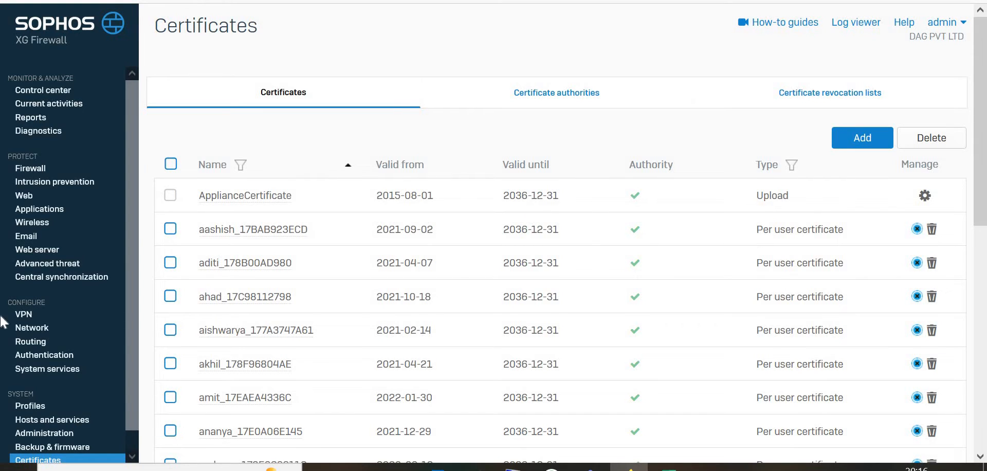
Step: Return to the SSL VPN settings and review the port, IPv4 lease range and peer disconnect timeouts
left_click(21, 318)
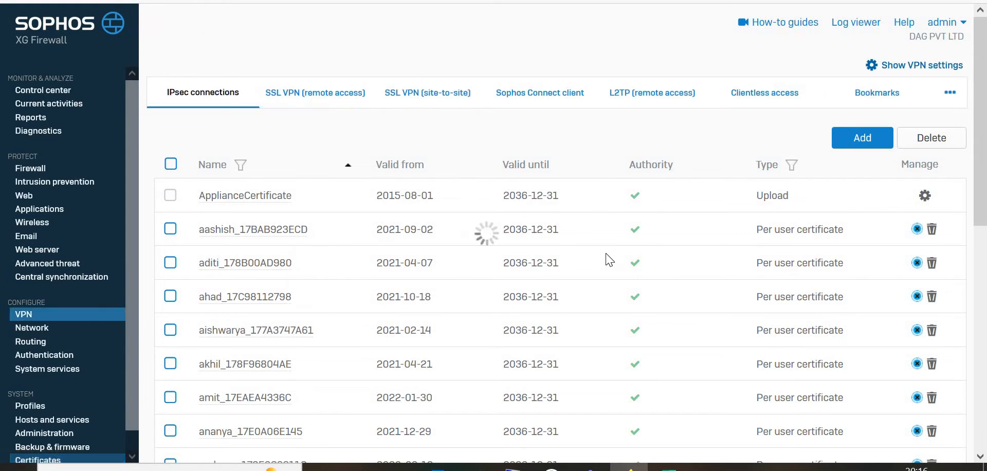
left_click(920, 67)
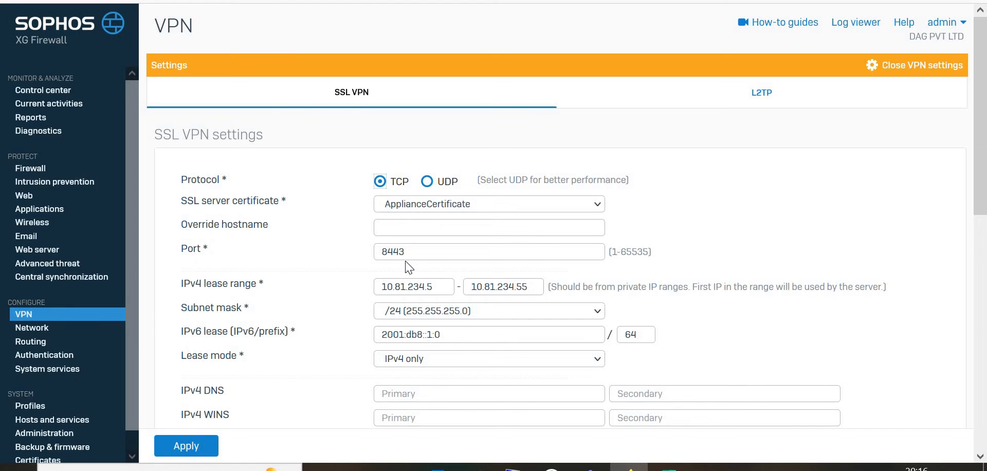
left_click(421, 258)
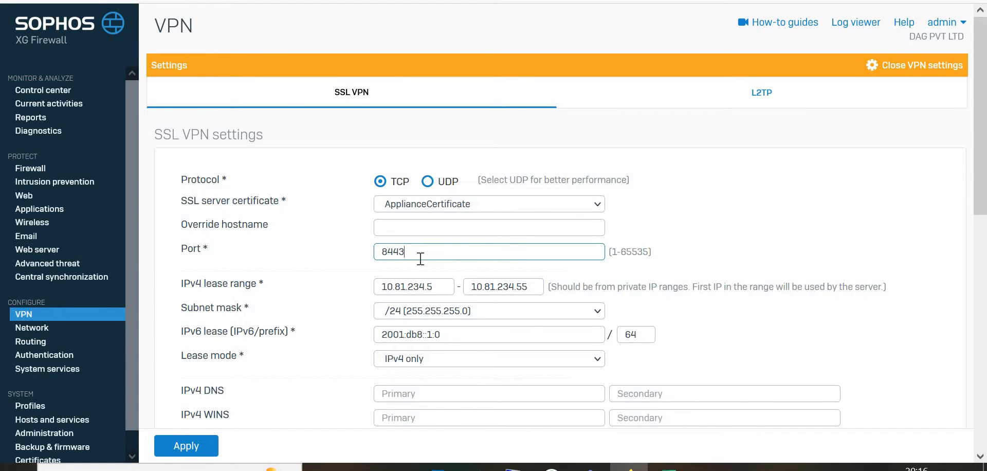
scroll(411, 252, "down", 1)
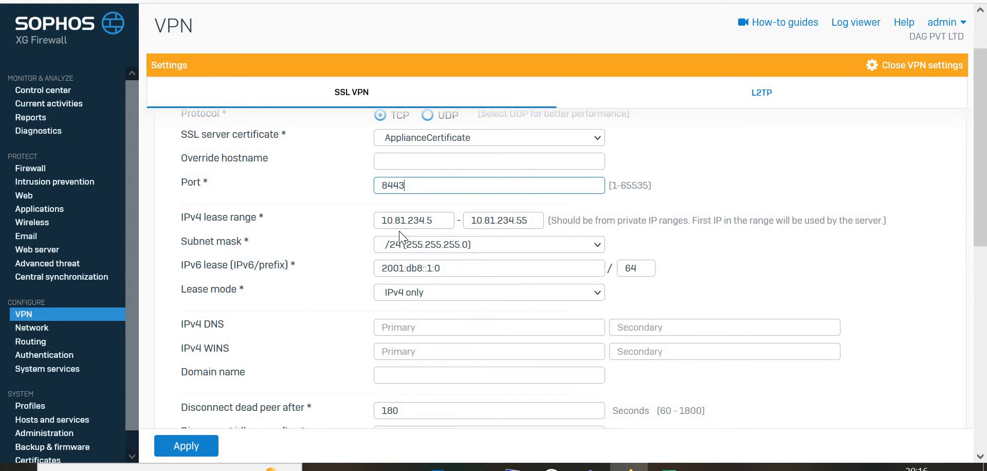
left_click(443, 225)
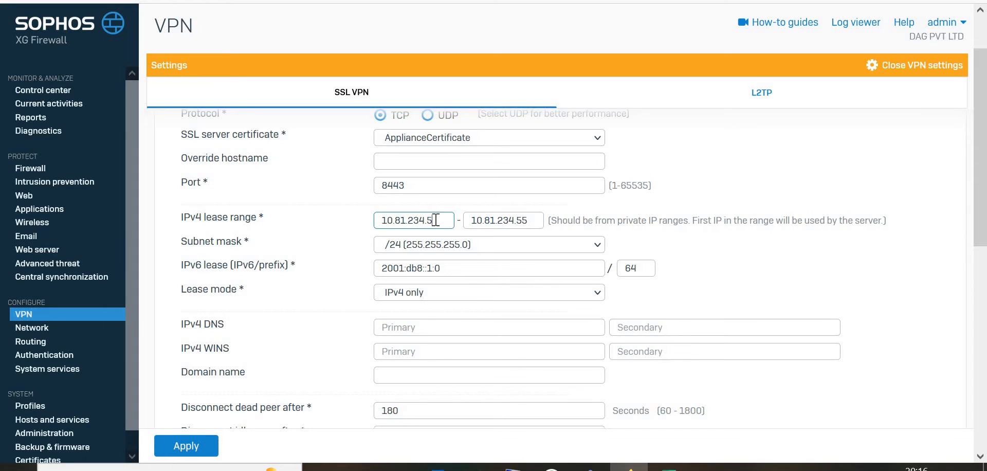
scroll(470, 296, "down", 3)
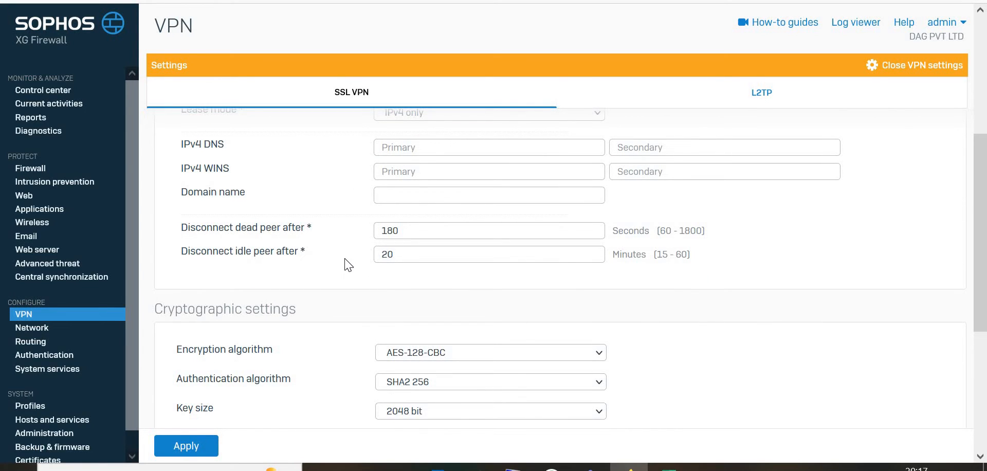
left_click(401, 258)
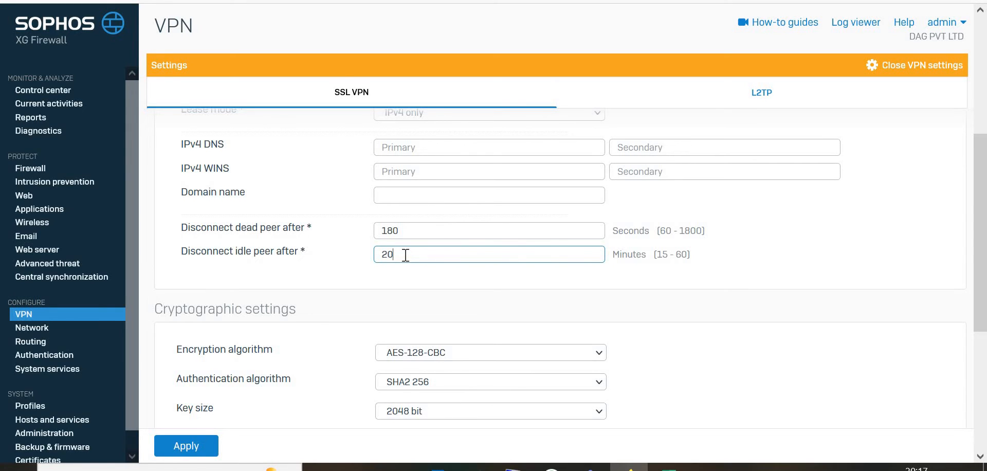
scroll(406, 255, "down", 1)
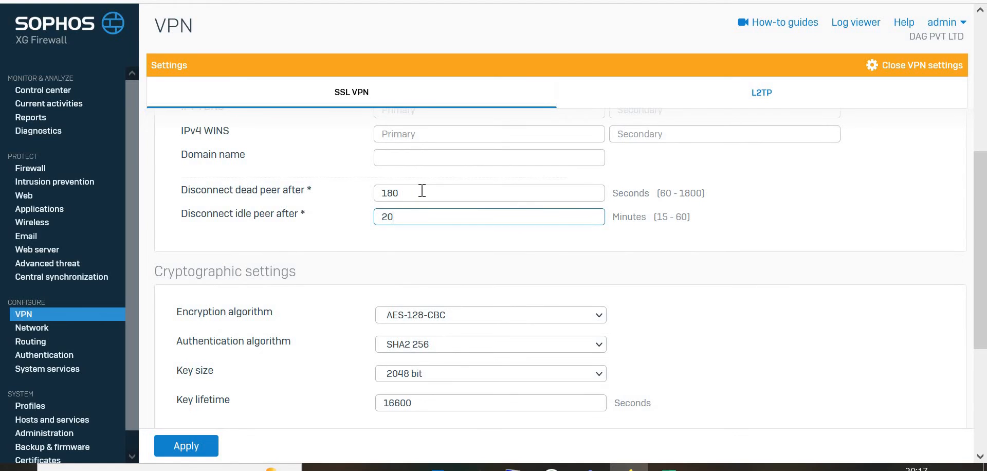
left_click(422, 190)
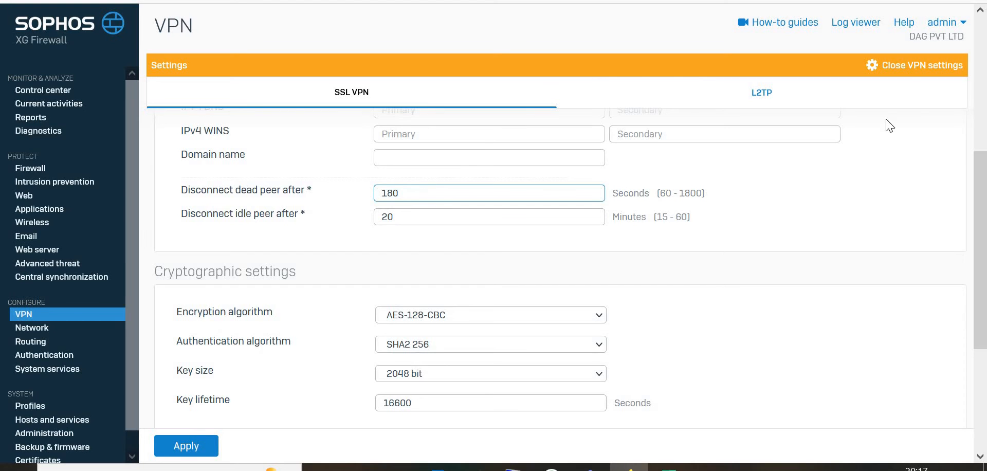
left_click(899, 92)
Step: Apply the SSL VPN settings after reviewing the cryptographic, compression and debug options
scroll(531, 198, "down", 1)
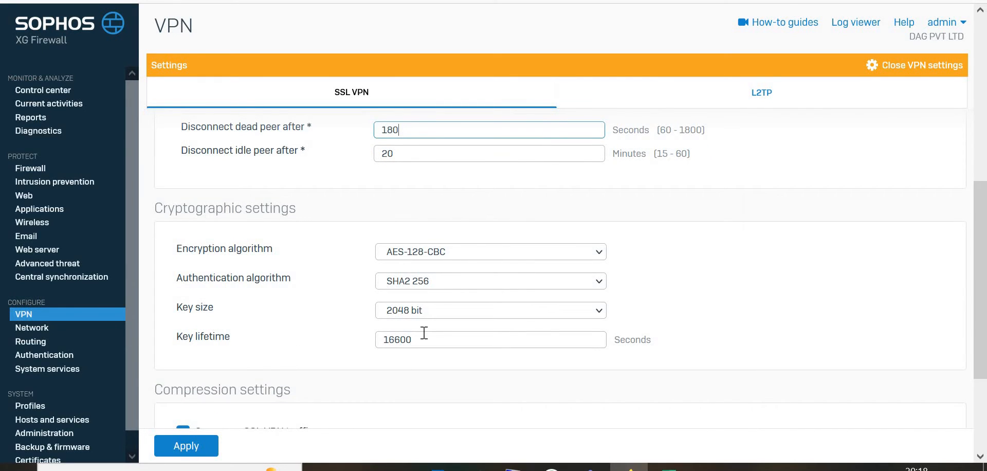
scroll(394, 359, "down", 1)
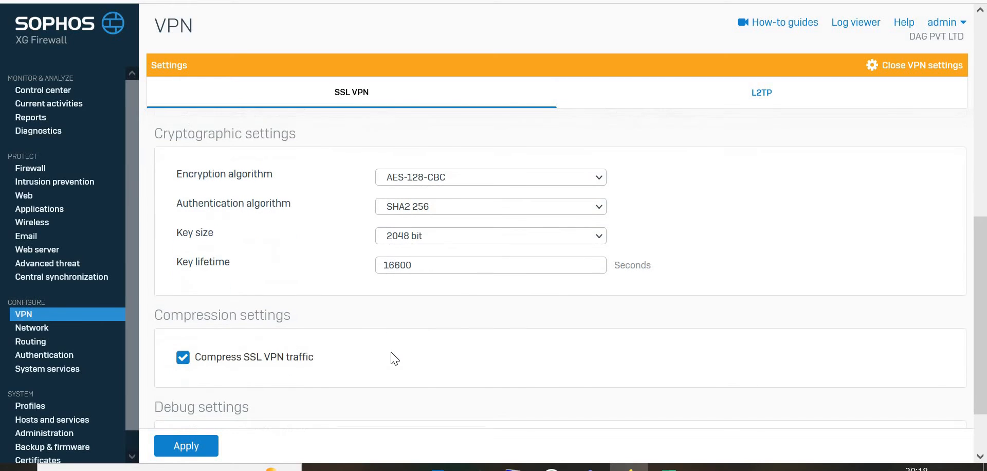
scroll(229, 316, "down", 1)
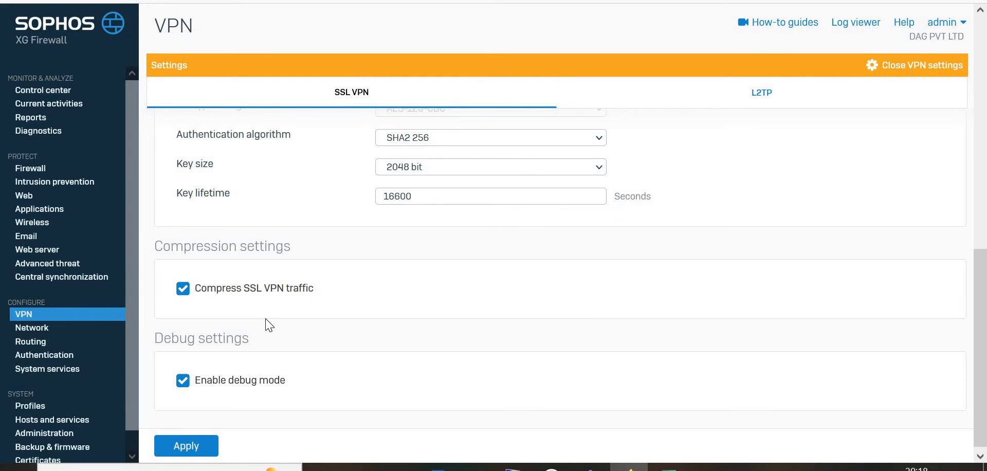
scroll(267, 324, "down", 1)
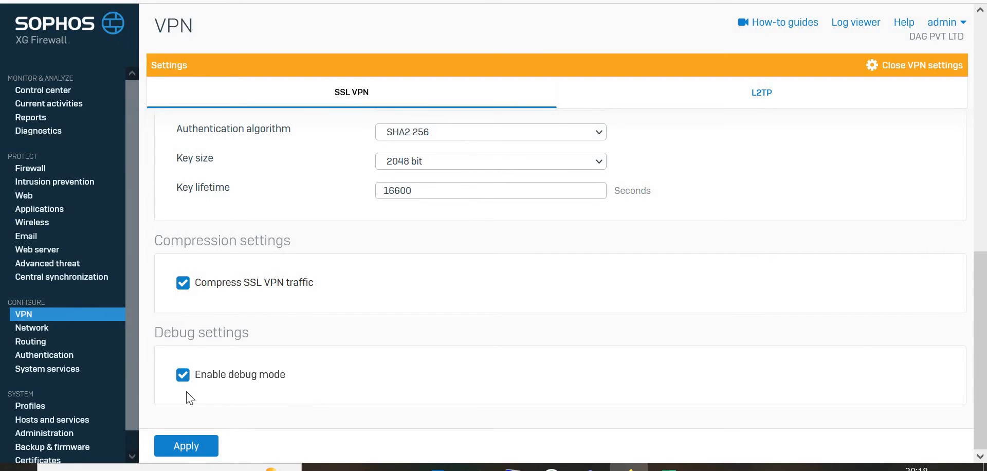
left_click(183, 451)
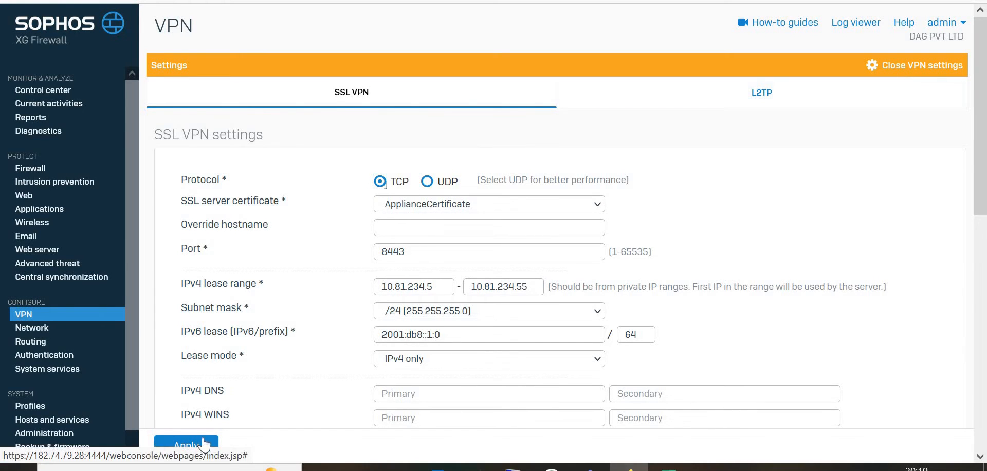
Step: Close the VPN settings and inspect an existing SSL VPN remote access policy without changes
left_click(894, 72)
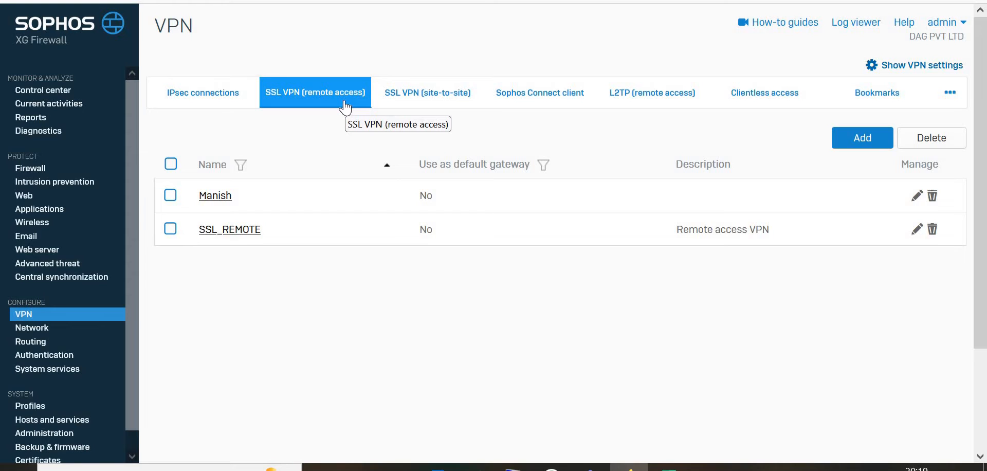
left_click(222, 201)
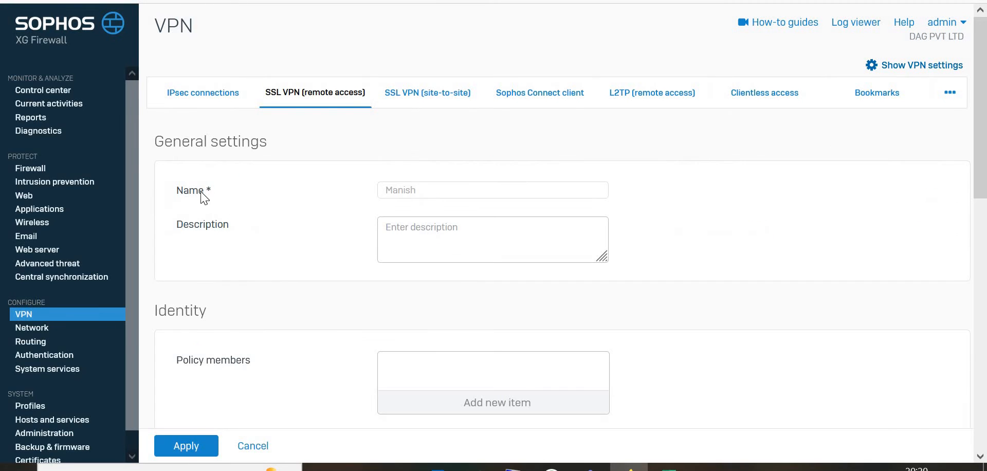
left_click(248, 447)
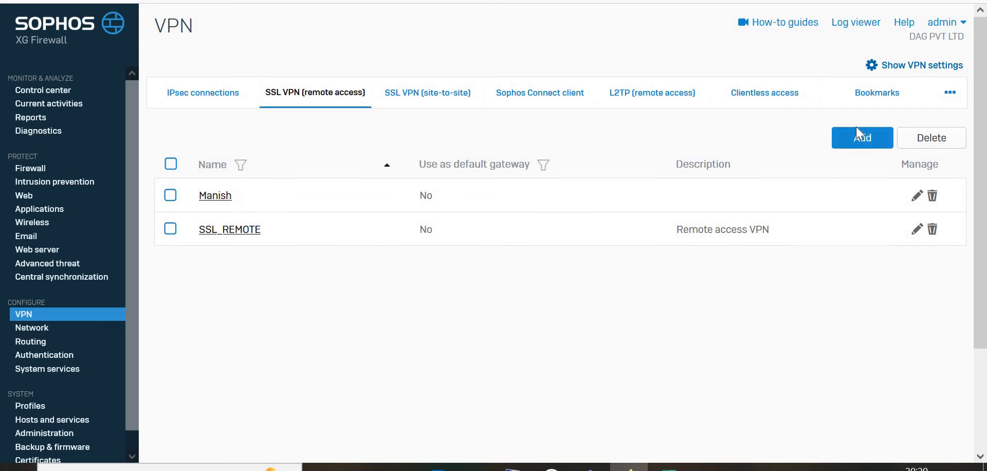
Step: Start a new SSL VPN remote access policy and browse the available policy members
left_click(851, 138)
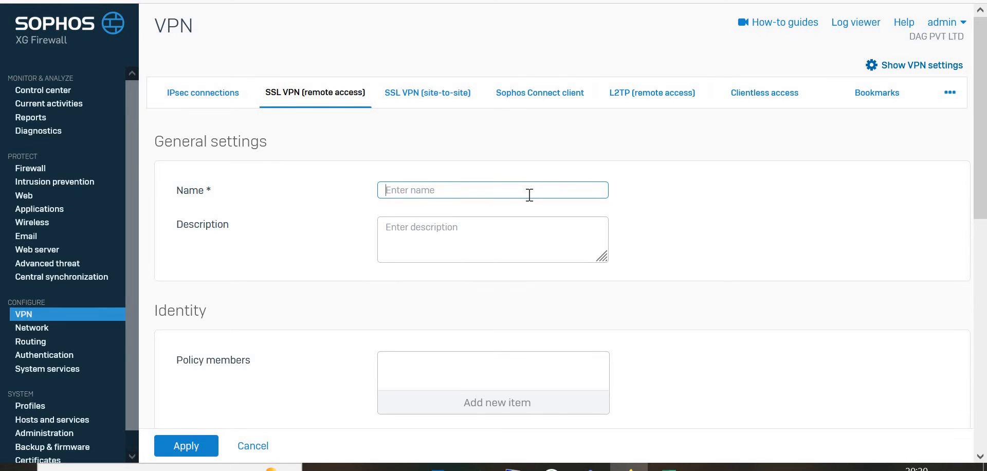
scroll(529, 194, "down", 1)
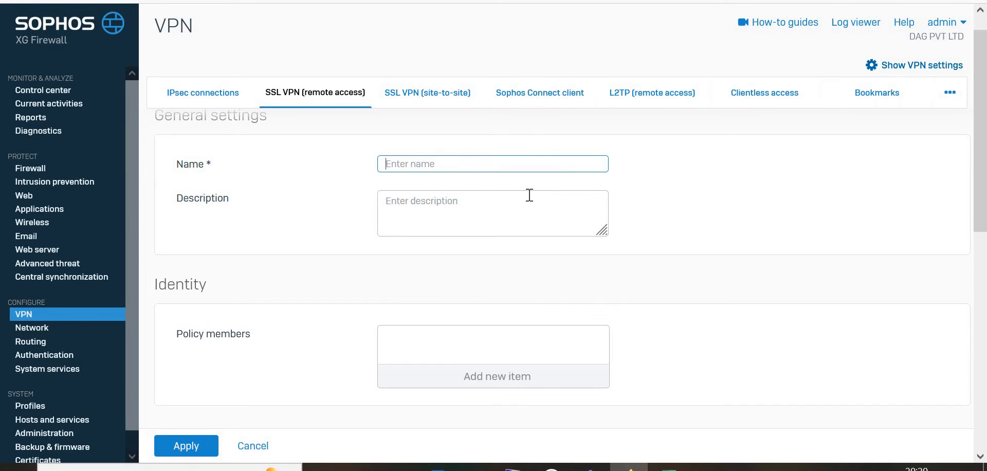
scroll(529, 195, "down", 3)
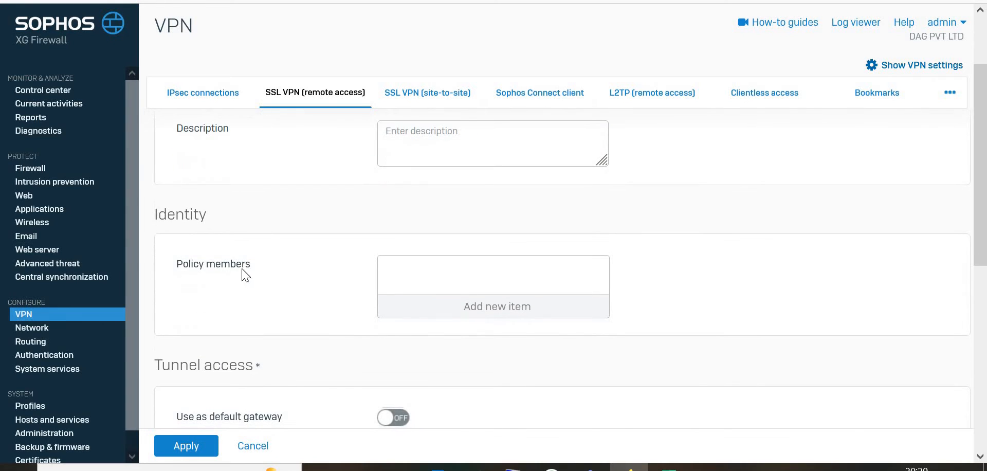
left_click(483, 301)
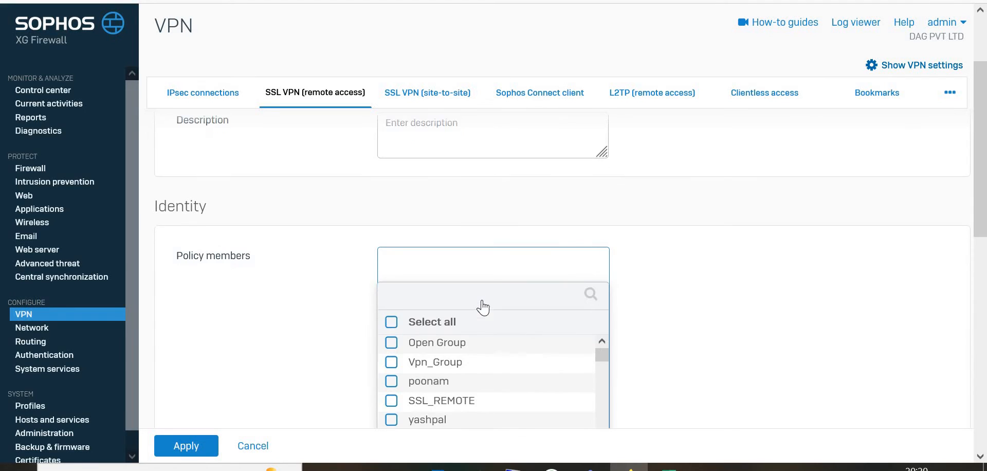
left_click(698, 276)
Step: Browse the available permitted IPv4 network resources for the new remote access policy, then leave the form unsaved
scroll(695, 275, "down", 3)
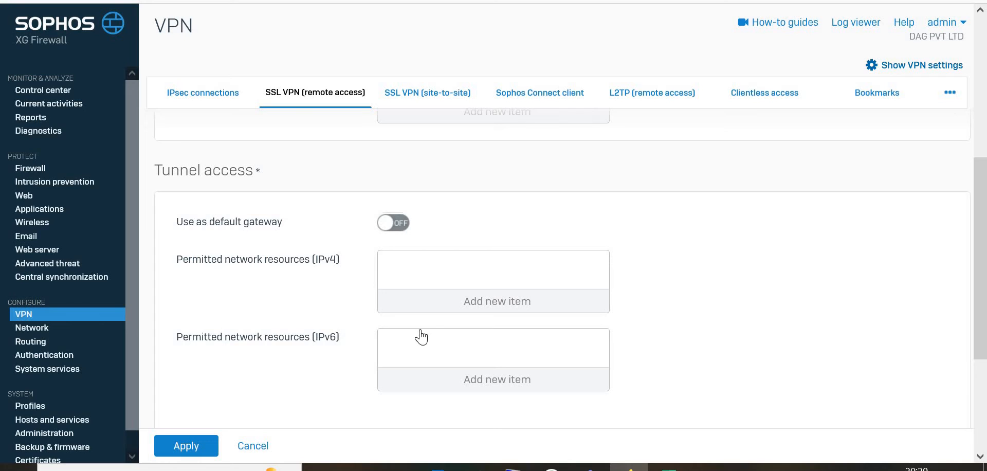
left_click(469, 307)
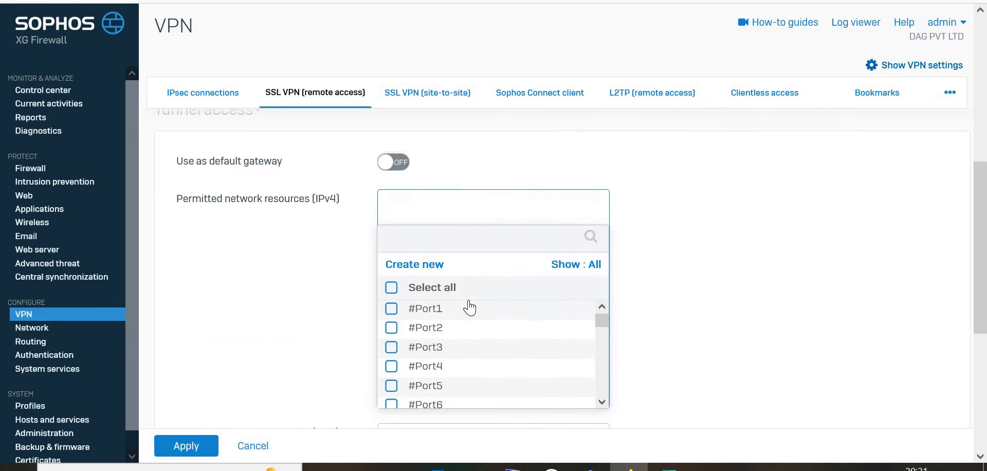
scroll(508, 266, "down", 10)
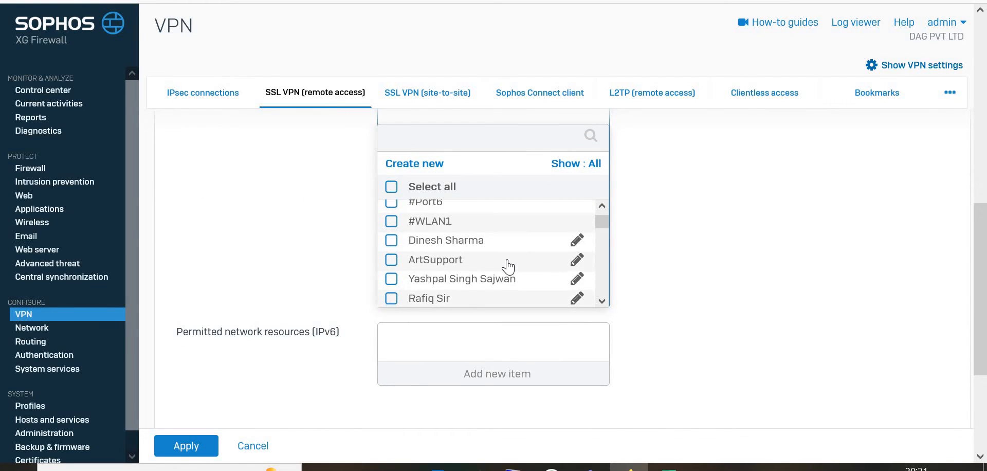
scroll(508, 266, "down", 4)
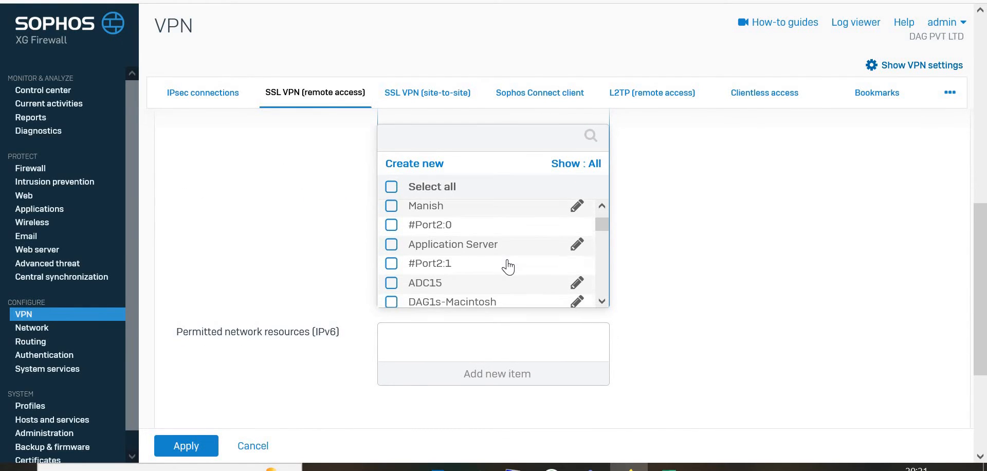
scroll(508, 266, "down", 3)
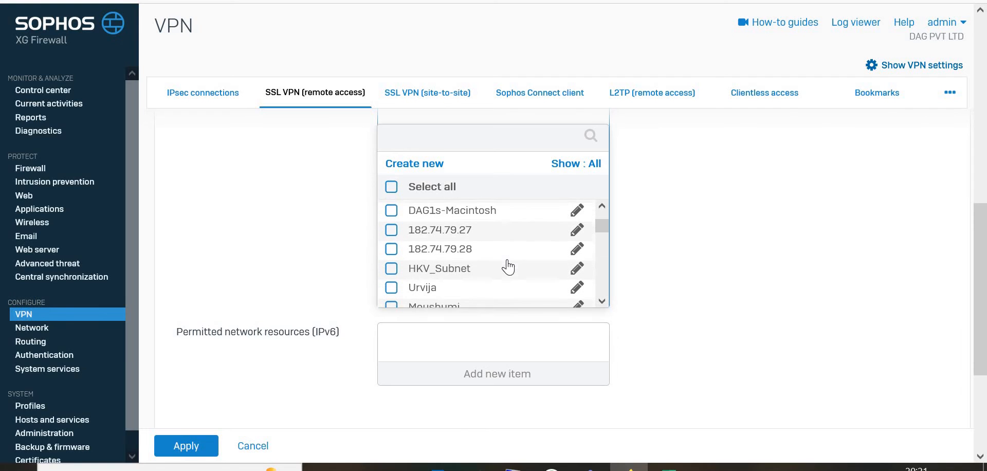
scroll(508, 267, "down", 2)
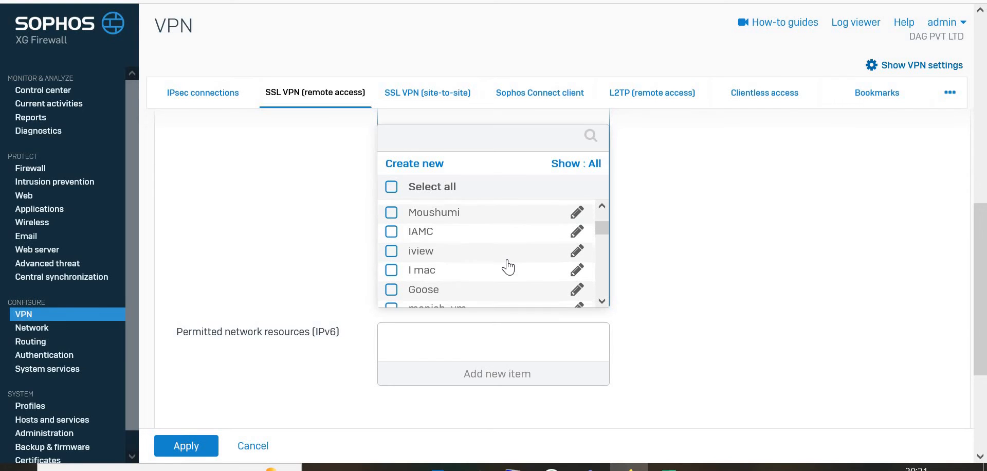
scroll(508, 267, "down", 1)
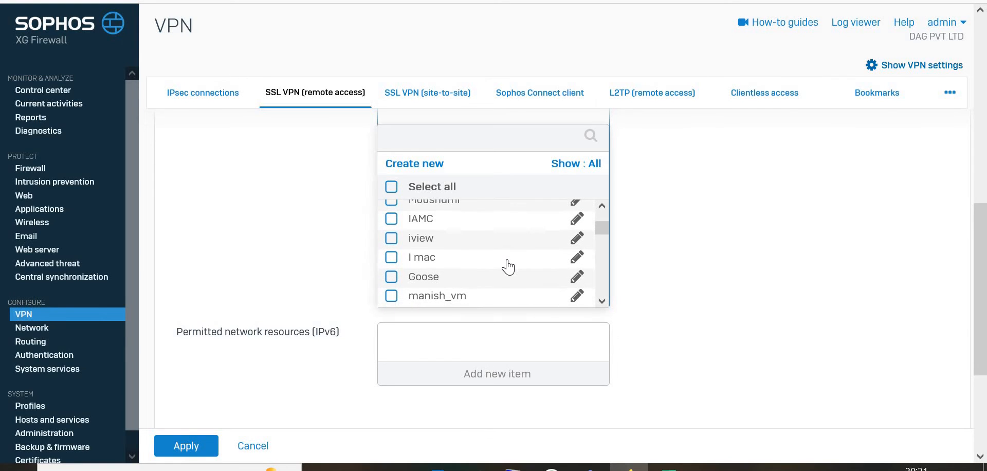
scroll(508, 266, "down", 1)
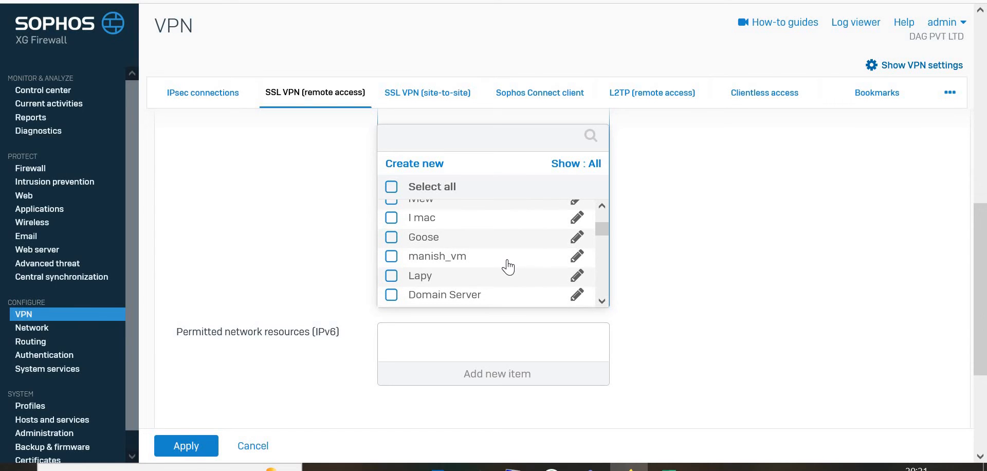
scroll(508, 267, "down", 1)
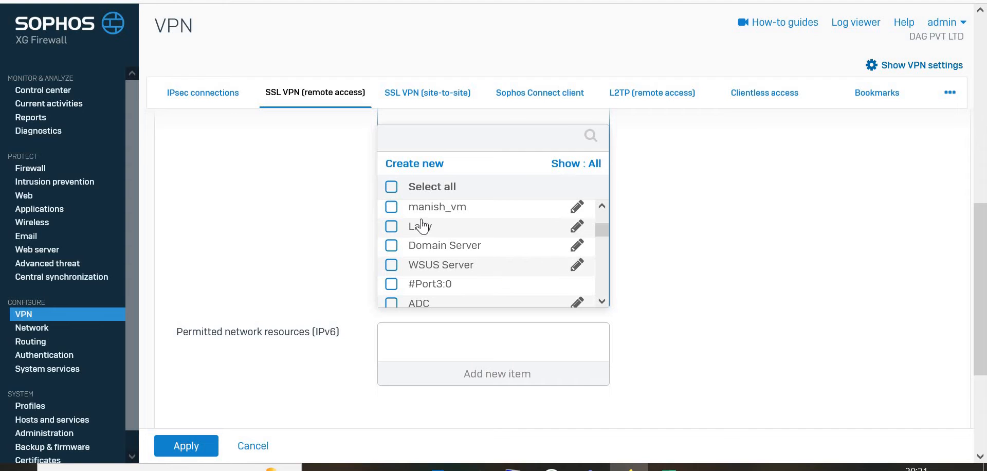
scroll(689, 272, "down", 3)
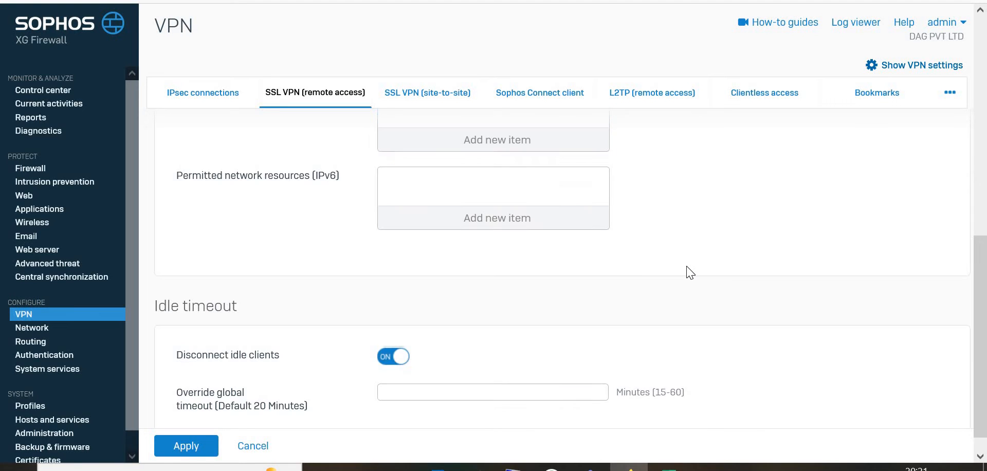
scroll(529, 257, "up", 1)
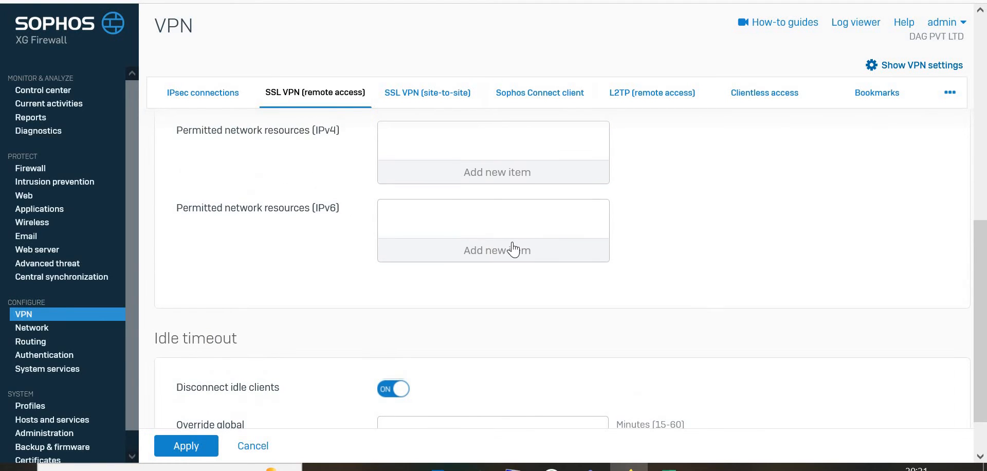
scroll(515, 249, "down", 1)
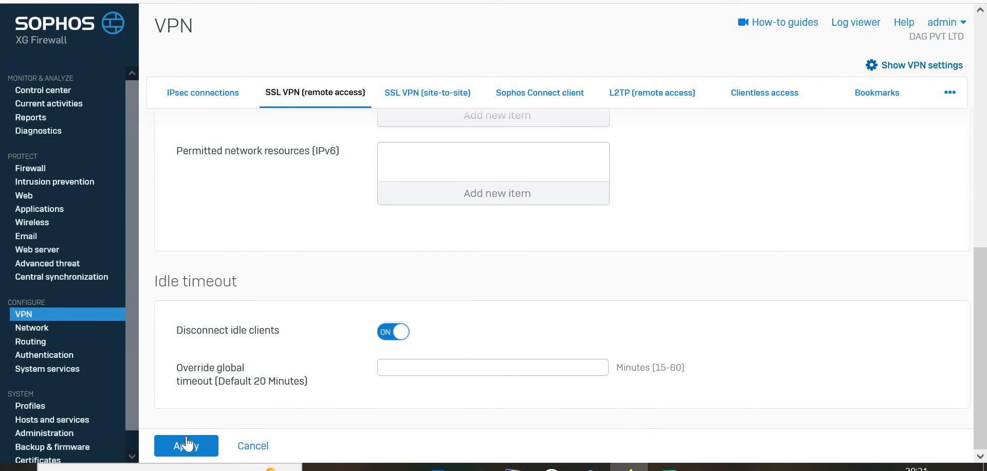
left_click(45, 311)
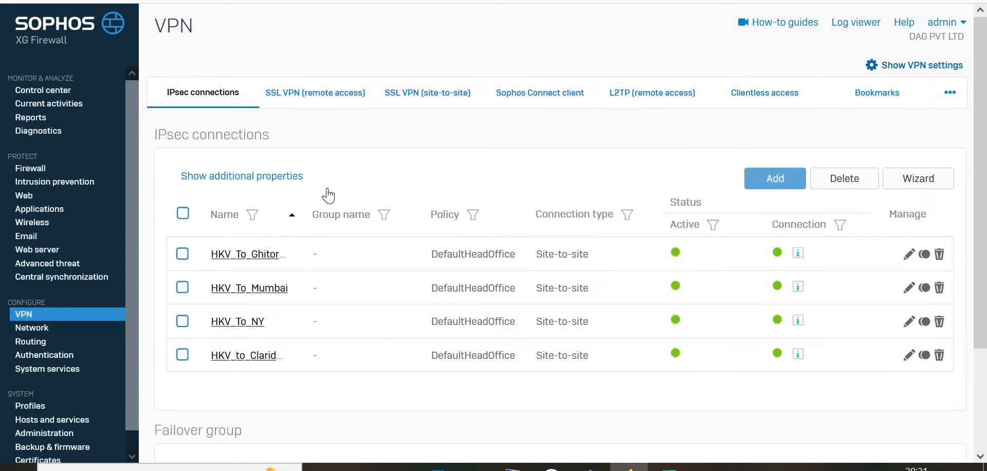
Step: Open the existing SSL VPN remote access policy, review its permitted IPv4 network resources and idle timeout, and apply it
left_click(351, 91)
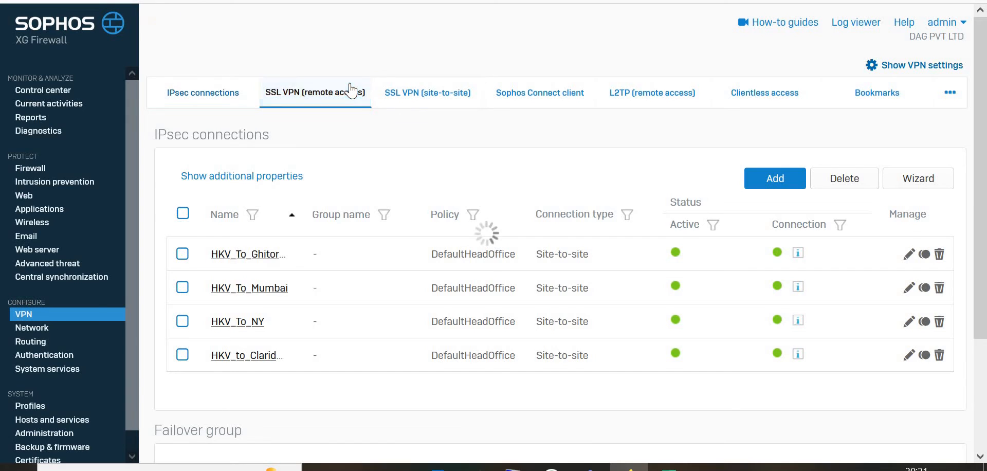
left_click(220, 203)
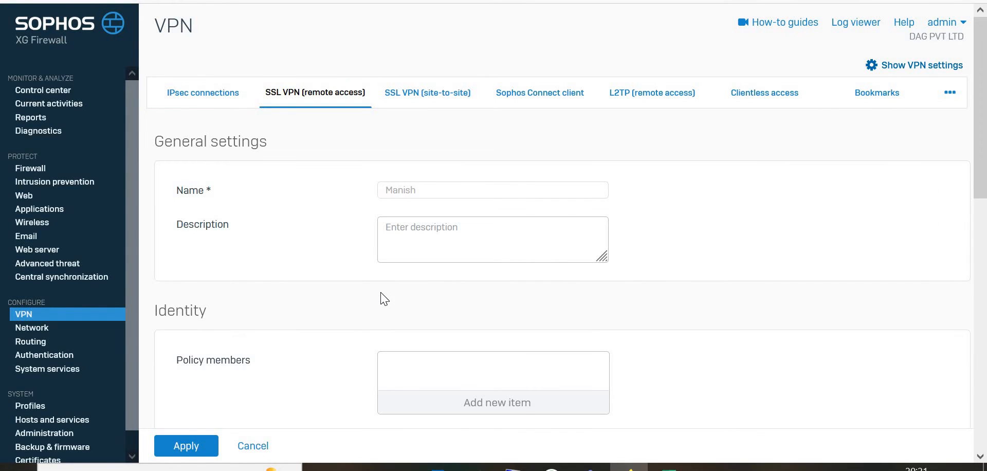
scroll(379, 297, "down", 2)
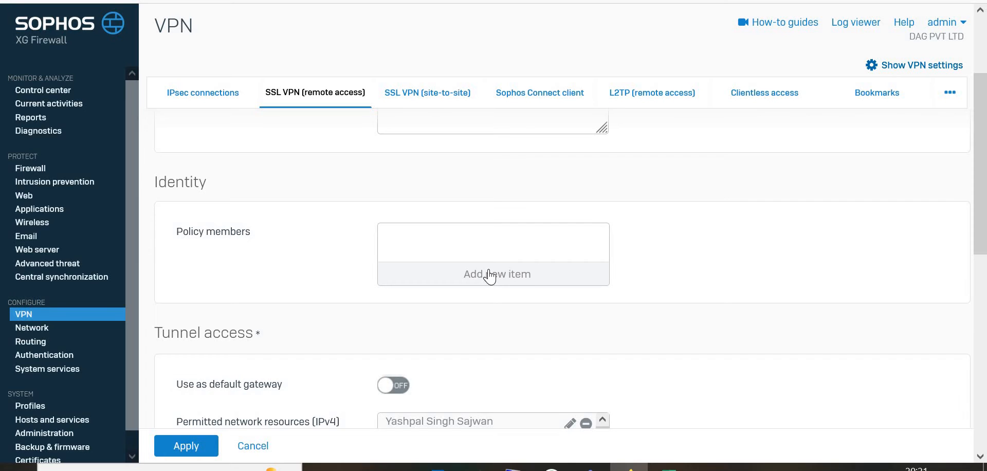
scroll(489, 276, "down", 3)
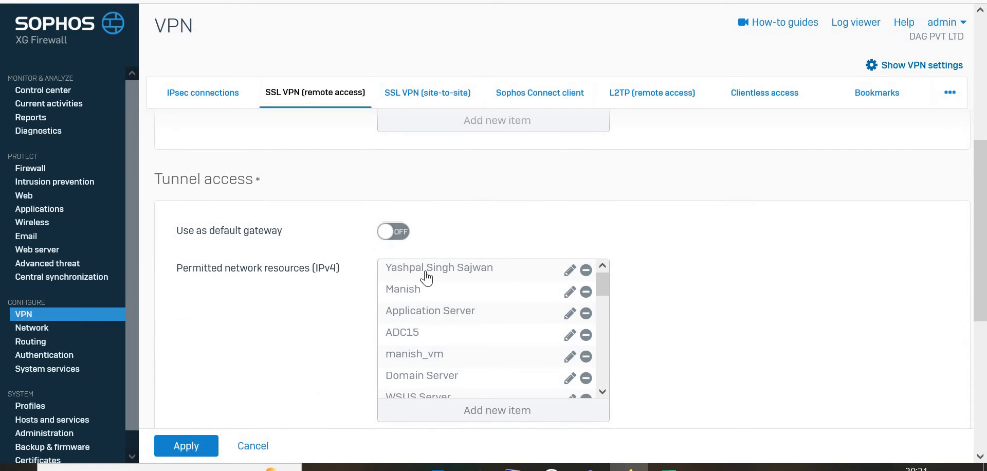
scroll(426, 278, "down", 3)
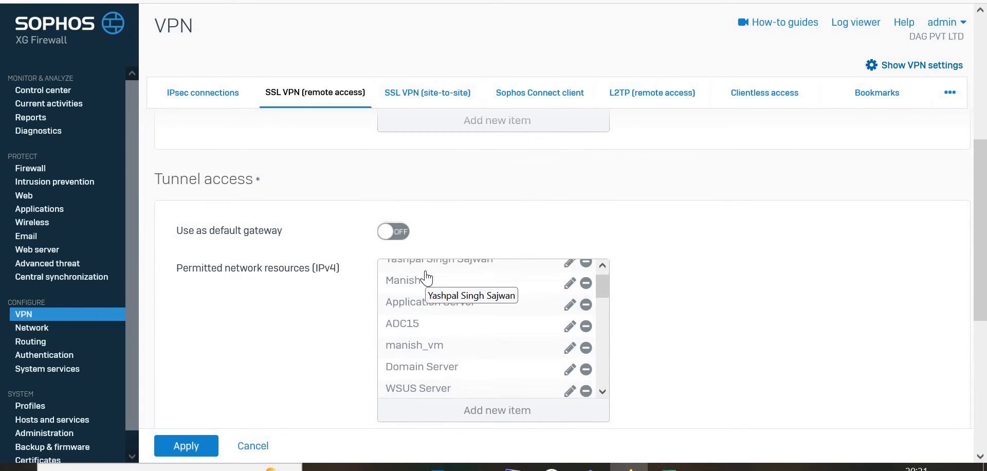
scroll(426, 278, "down", 1)
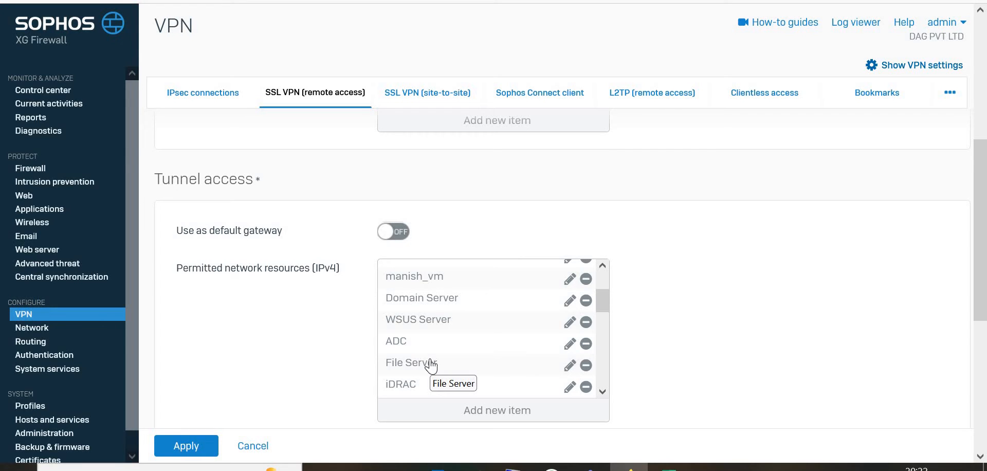
scroll(431, 366, "down", 2)
scroll(431, 366, "up", 3)
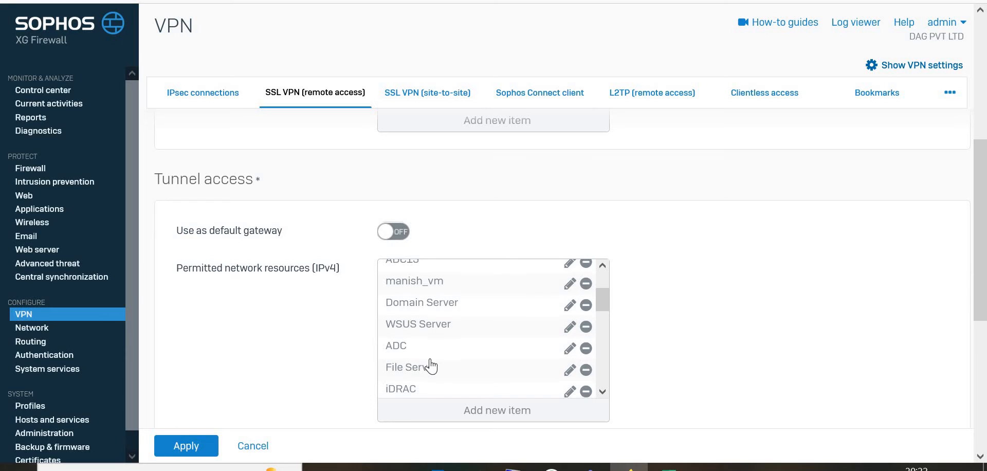
scroll(431, 366, "down", 3)
scroll(301, 358, "down", 2)
scroll(303, 358, "down", 5)
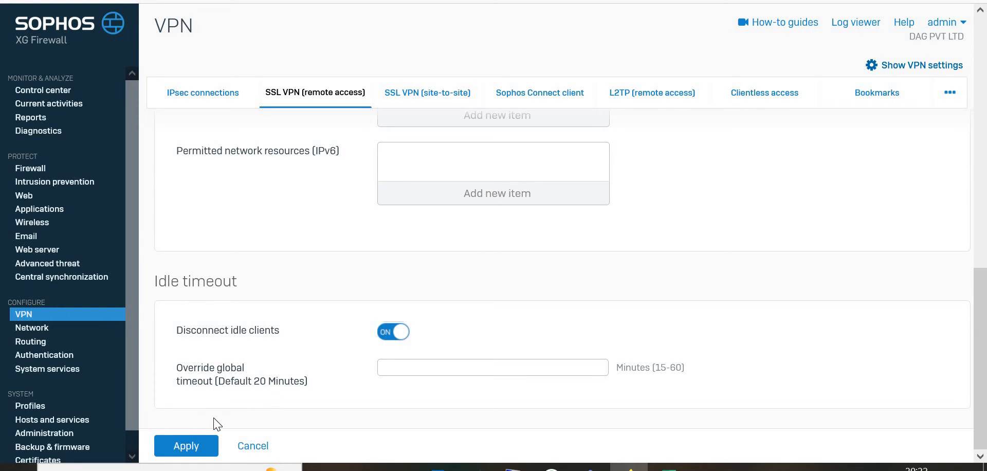
left_click(193, 444)
Step: Go to the authentication users list and browse the existing users and their groups
scroll(323, 312, "up", 8)
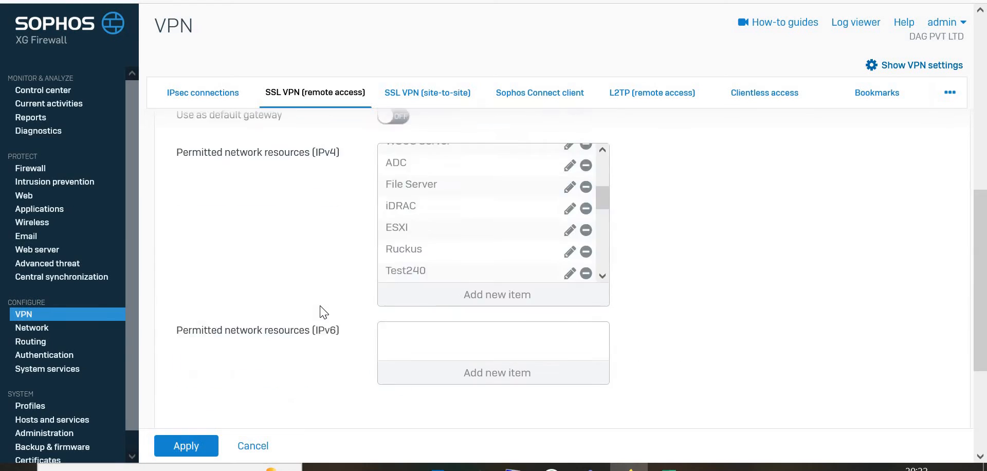
scroll(389, 314, "up", 1)
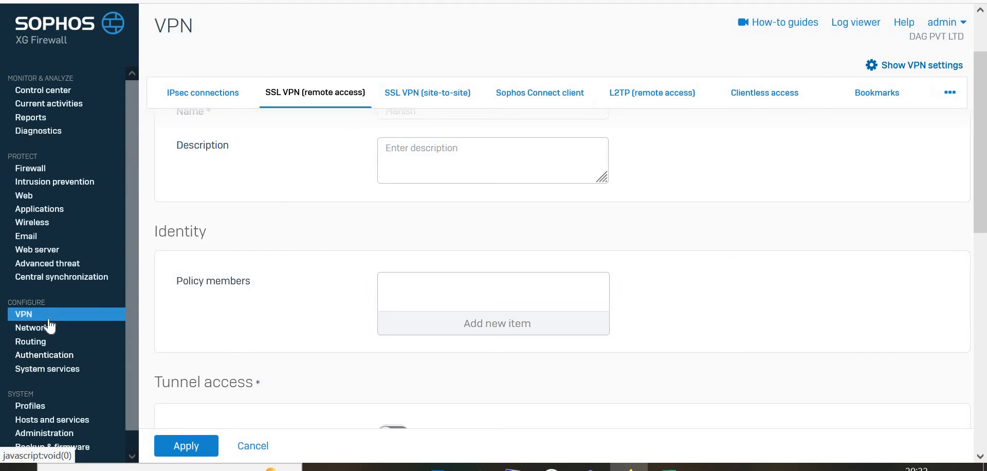
left_click(36, 362)
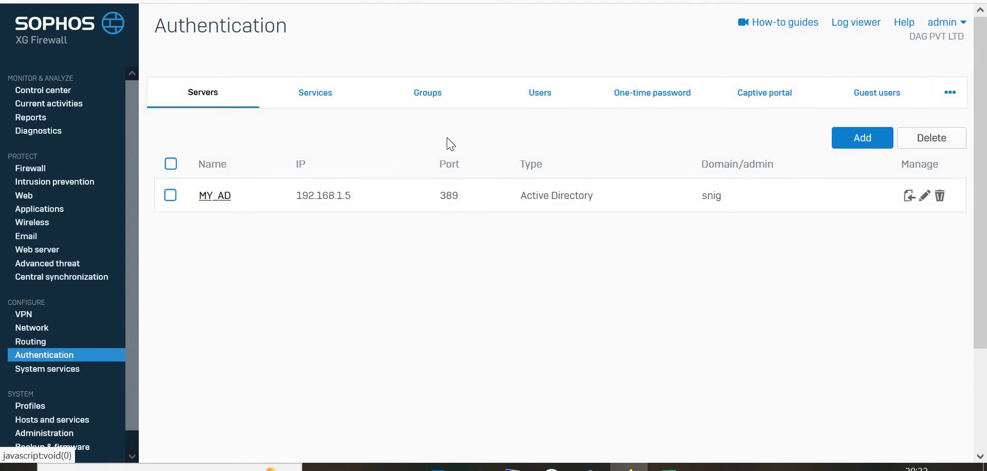
left_click(502, 93)
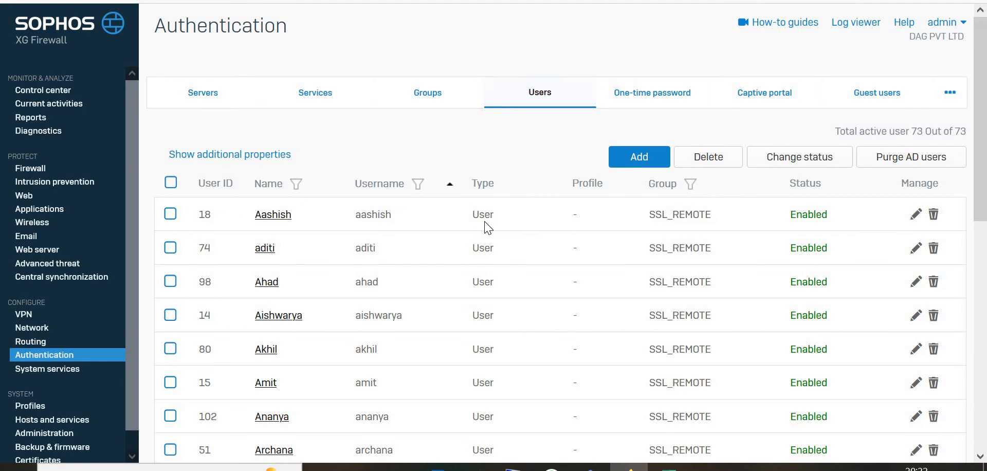
scroll(487, 228, "down", 4)
scroll(487, 228, "up", 1)
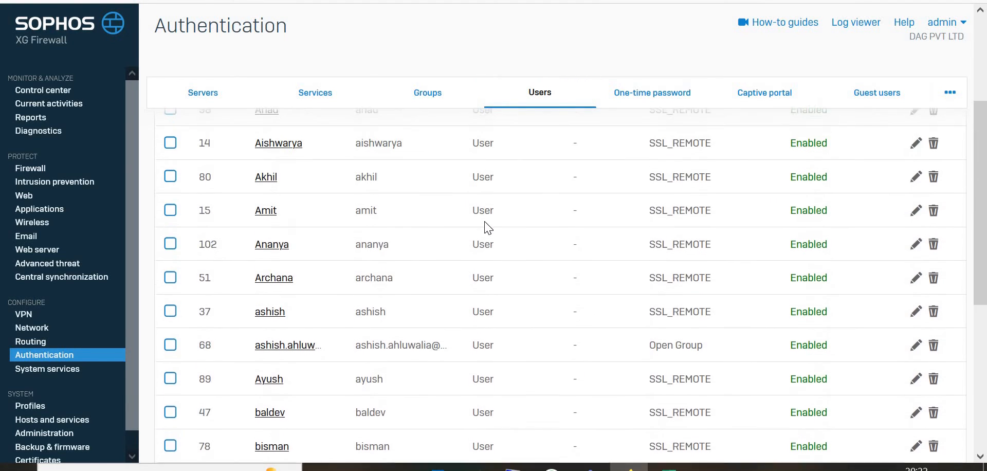
scroll(493, 227, "up", 3)
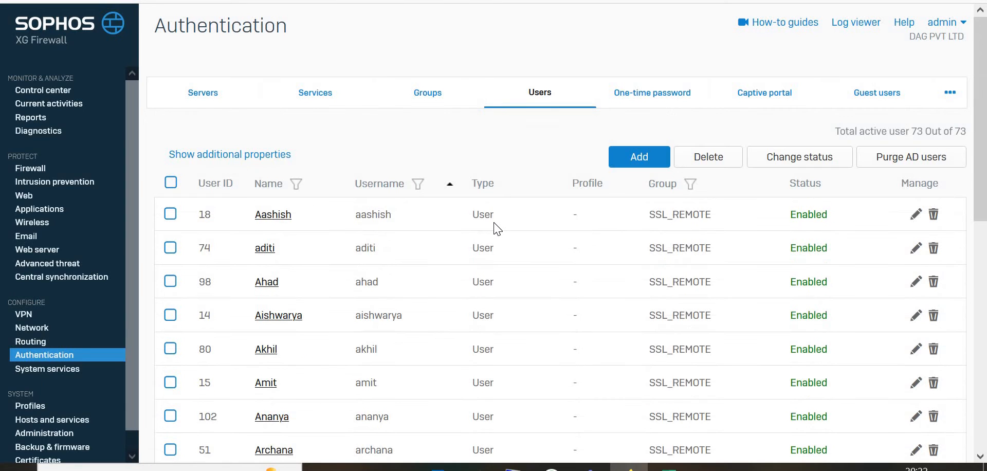
Step: Start adding a new user and review the fields of the user form
left_click(658, 160)
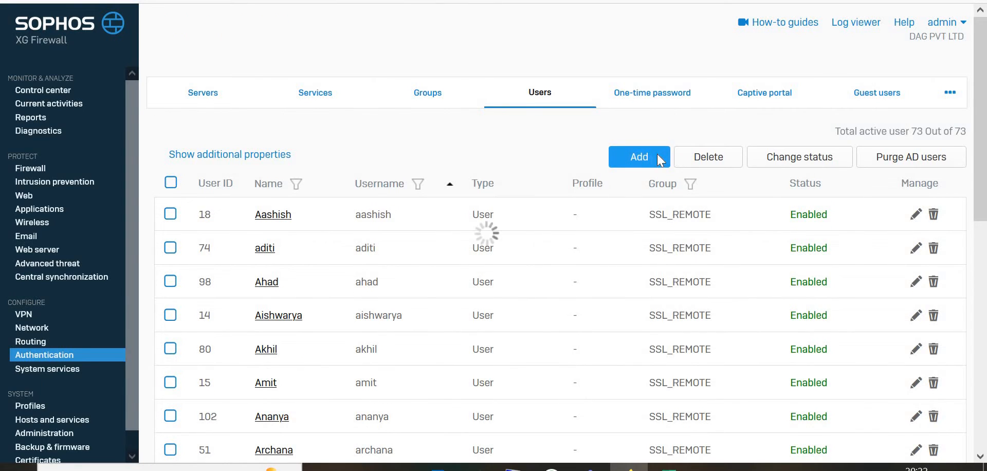
left_click(446, 179)
left_click(446, 181)
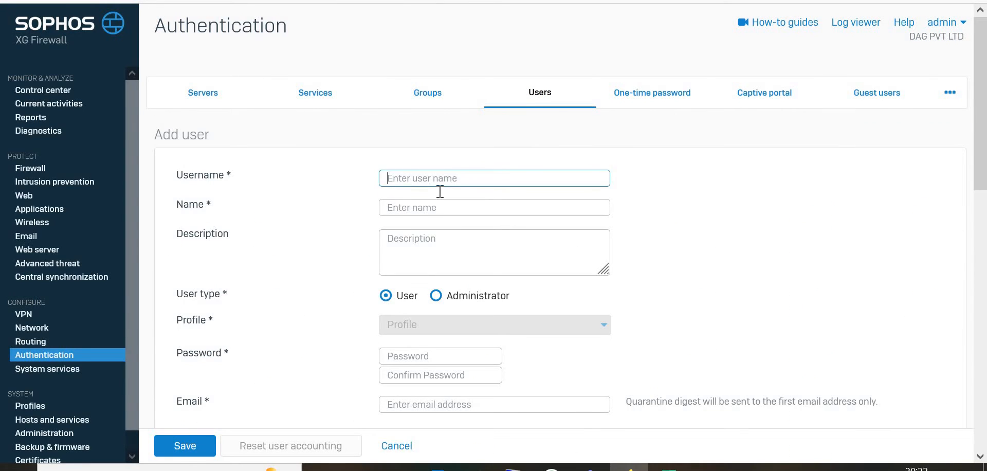
left_click(408, 204)
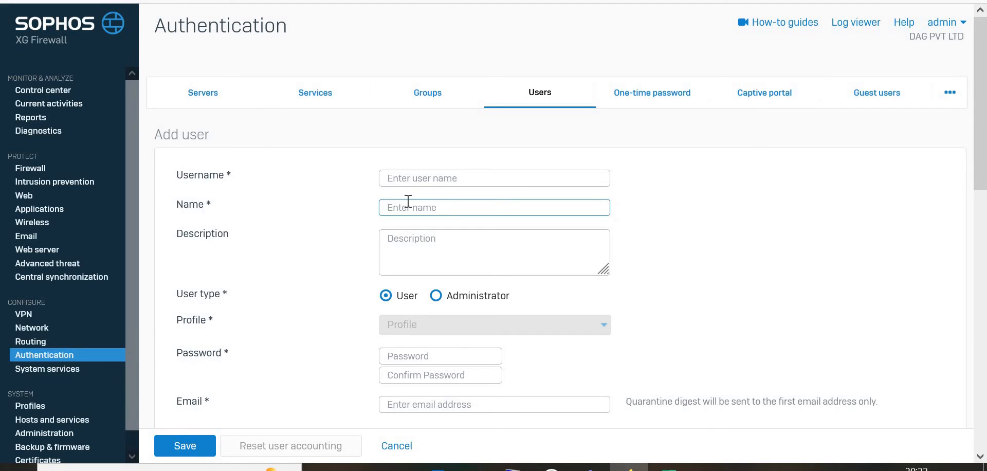
scroll(404, 323, "down", 1)
left_click(407, 329)
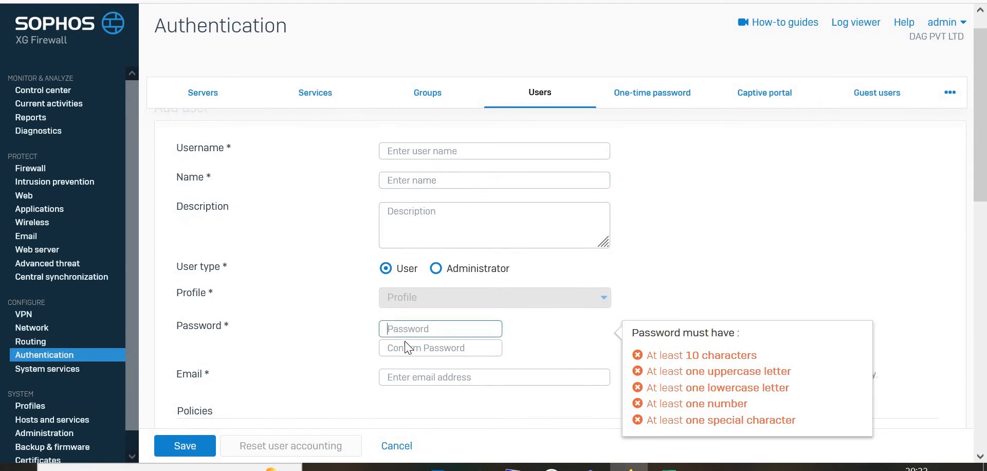
left_click(317, 389)
scroll(316, 389, "down", 2)
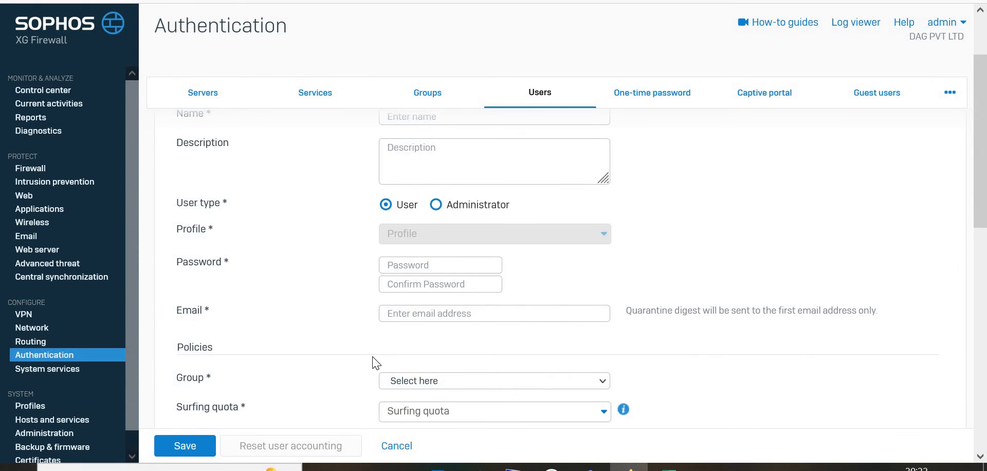
scroll(373, 363, "down", 7)
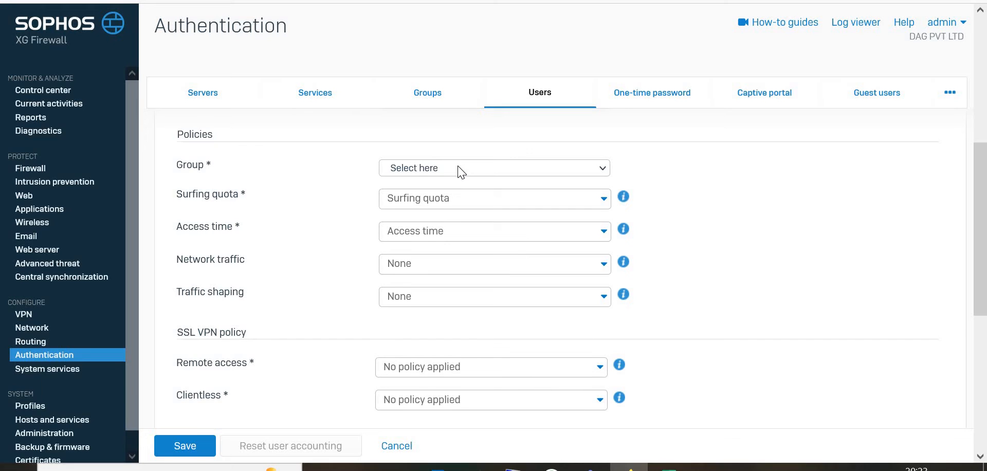
Step: Set the new user's group to SSL_REMOTE and browse the remote access policy choices, leaving the form unsaved
left_click(461, 171)
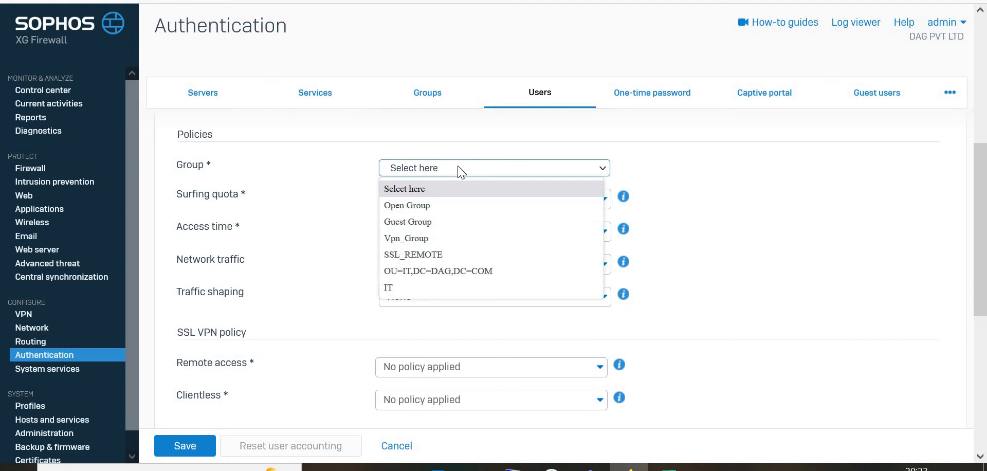
left_click(424, 255)
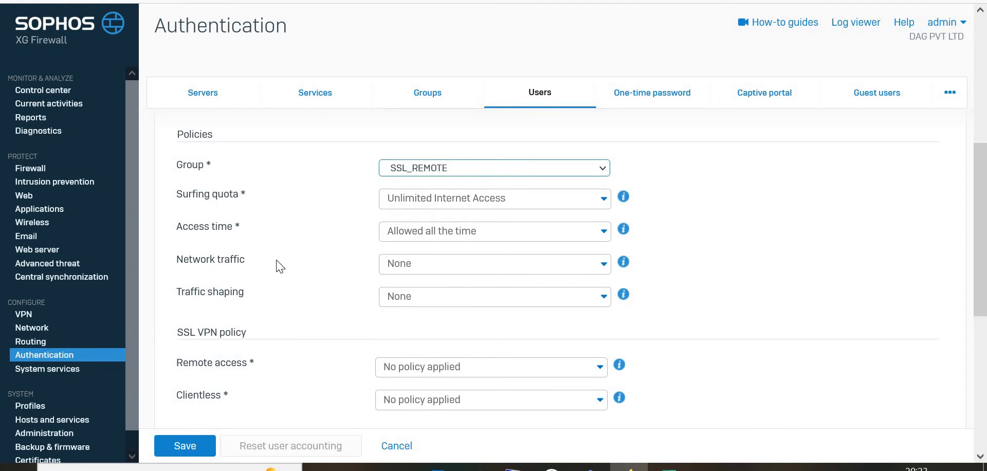
left_click(440, 375)
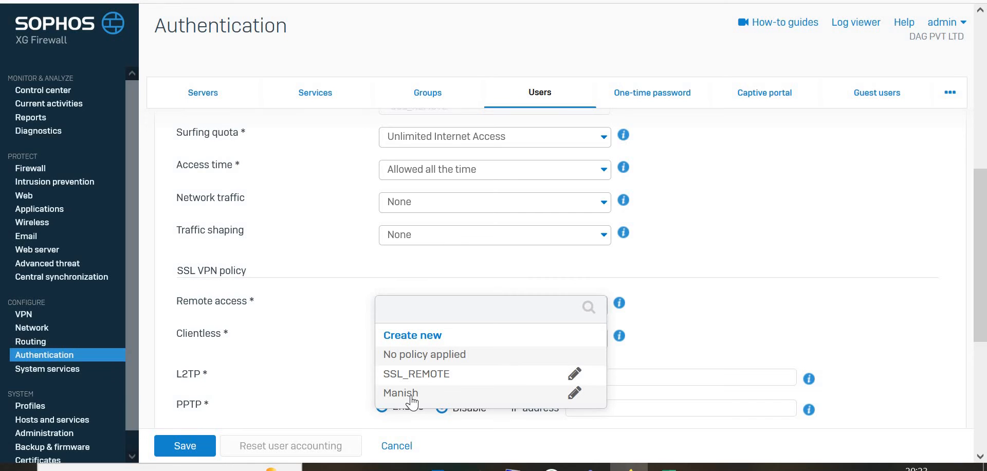
scroll(411, 400, "down", 1)
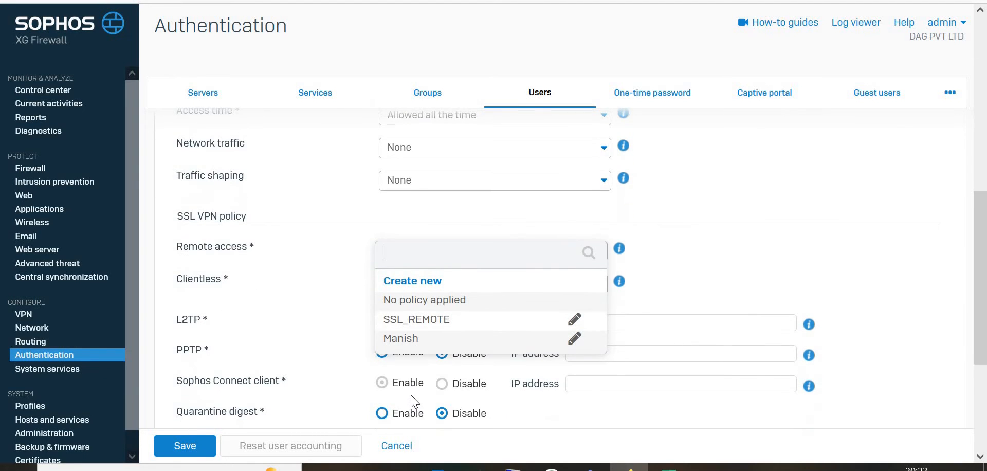
scroll(415, 401, "down", 2)
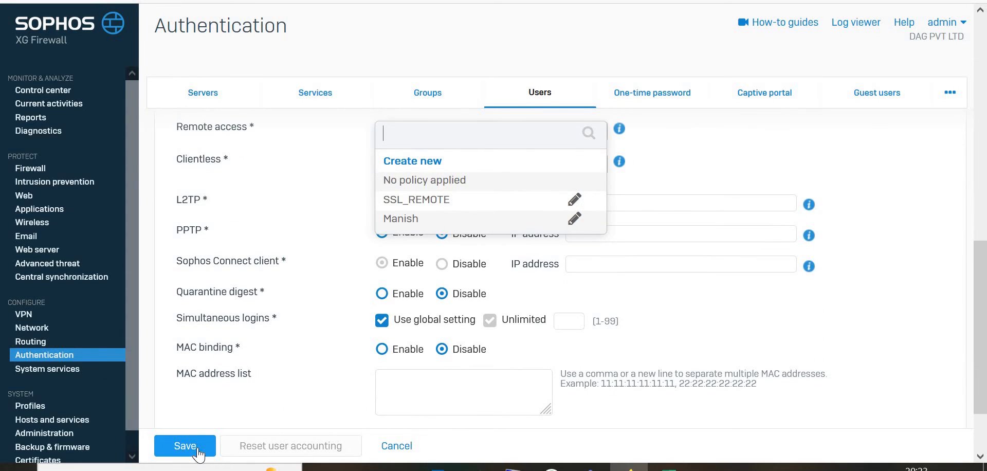
left_click(22, 314)
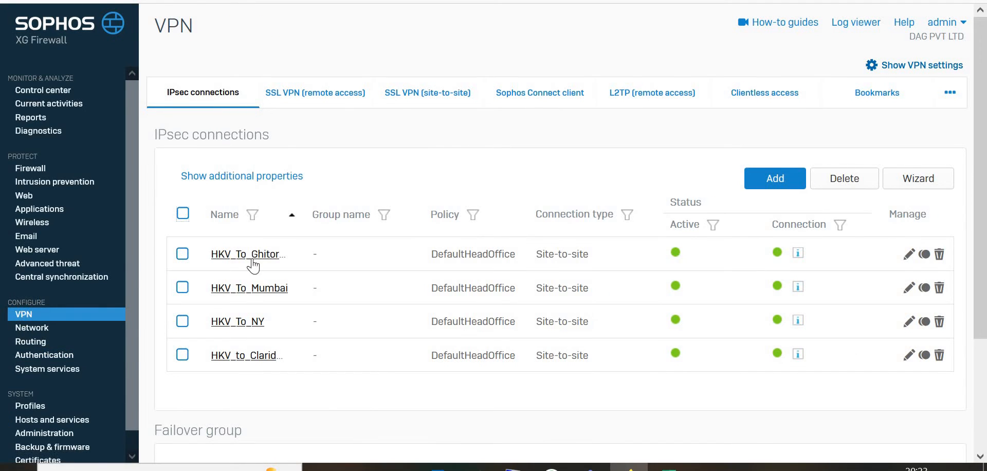
Step: Add the user manish as a member of the Manish SSL VPN remote access policy and apply it
left_click(329, 91)
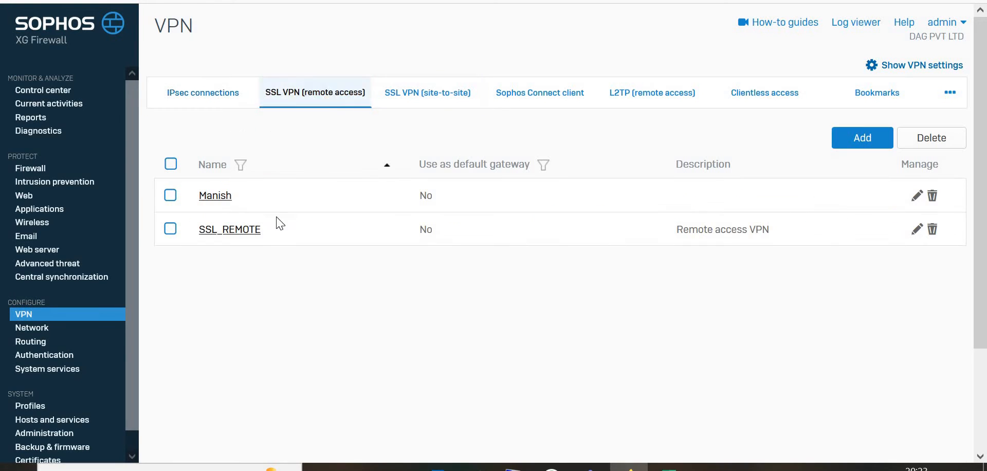
left_click(216, 199)
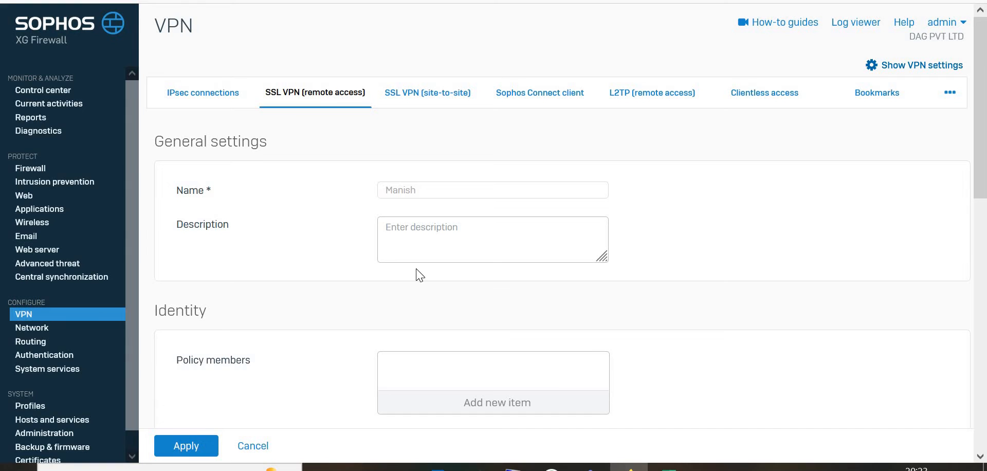
scroll(420, 275, "down", 2)
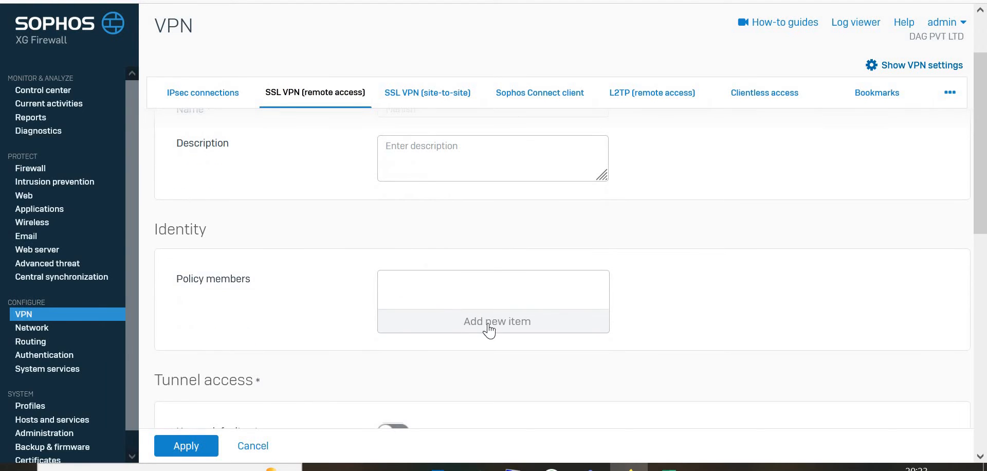
left_click(487, 322)
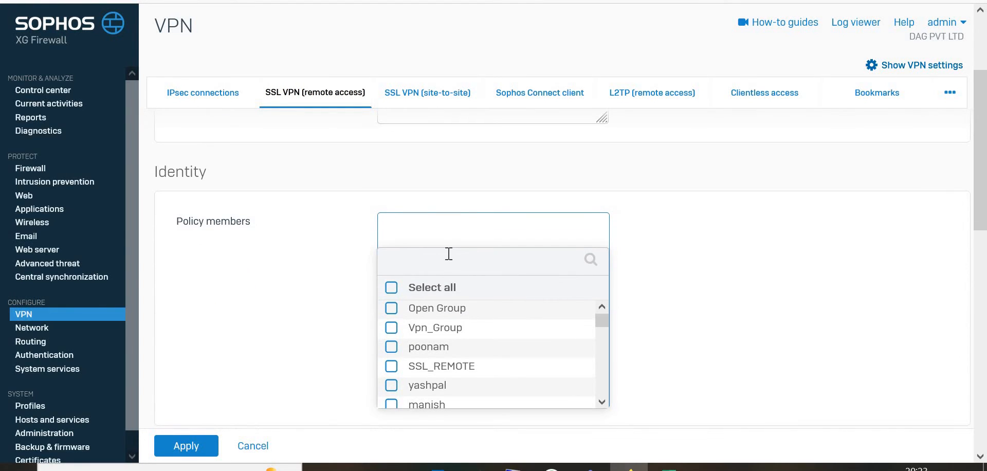
left_click(445, 258)
type("man")
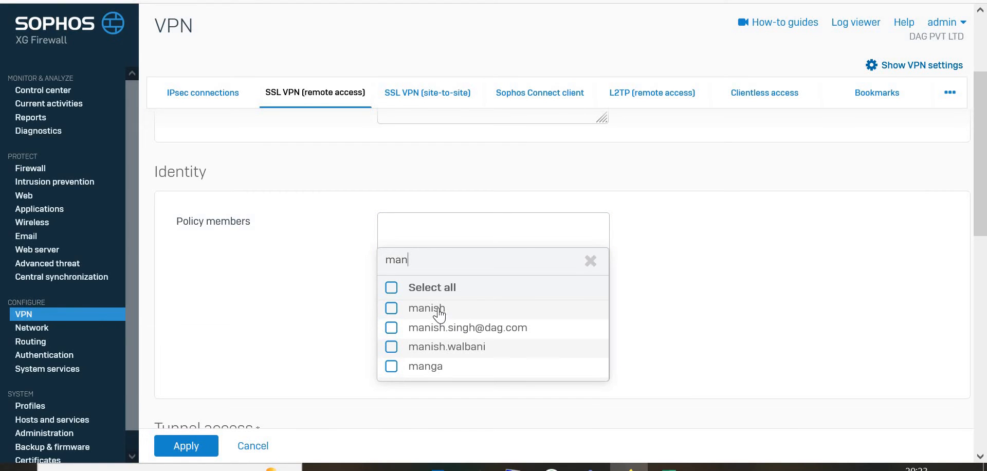
left_click(440, 310)
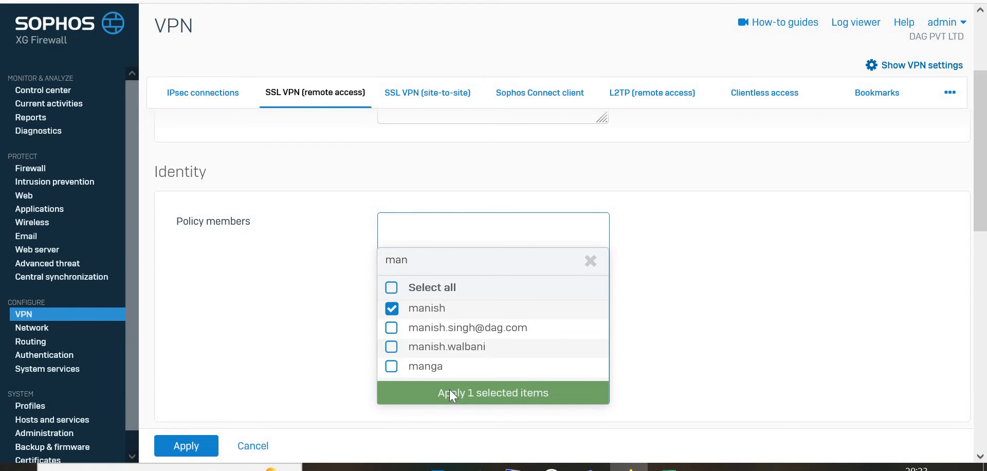
left_click(450, 389)
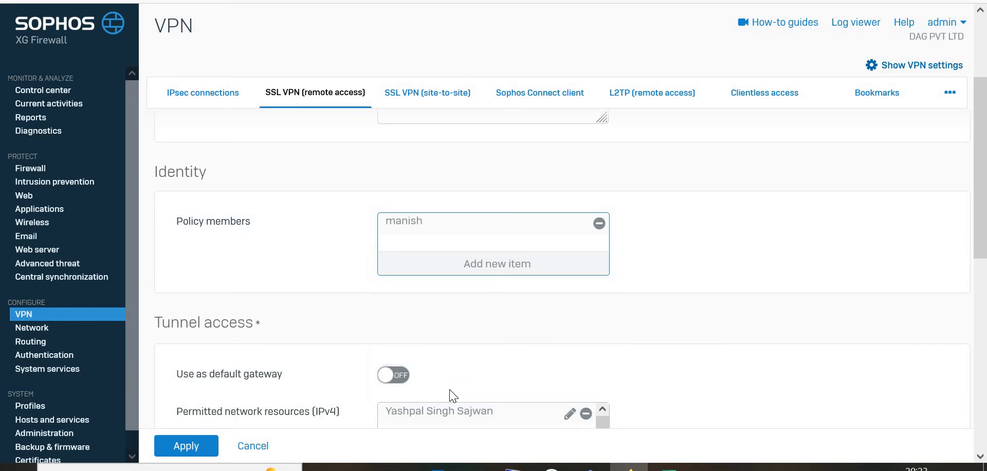
left_click(167, 445)
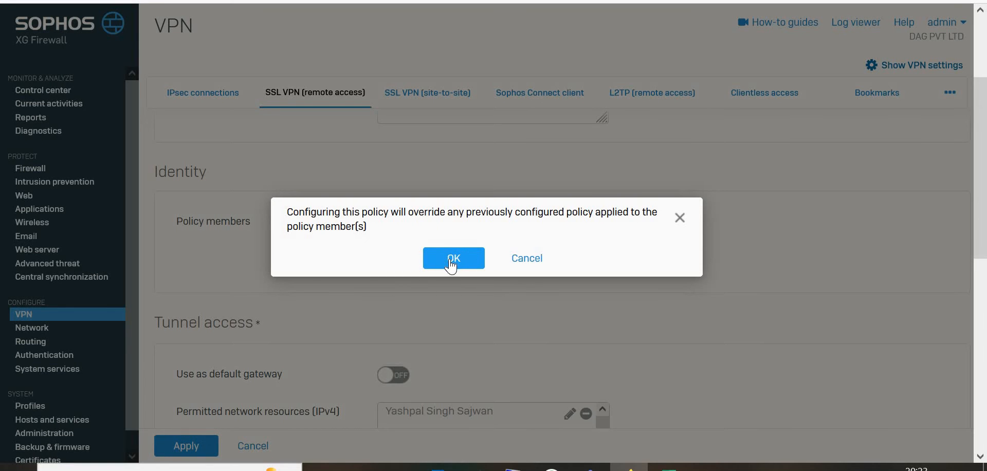
left_click(451, 260)
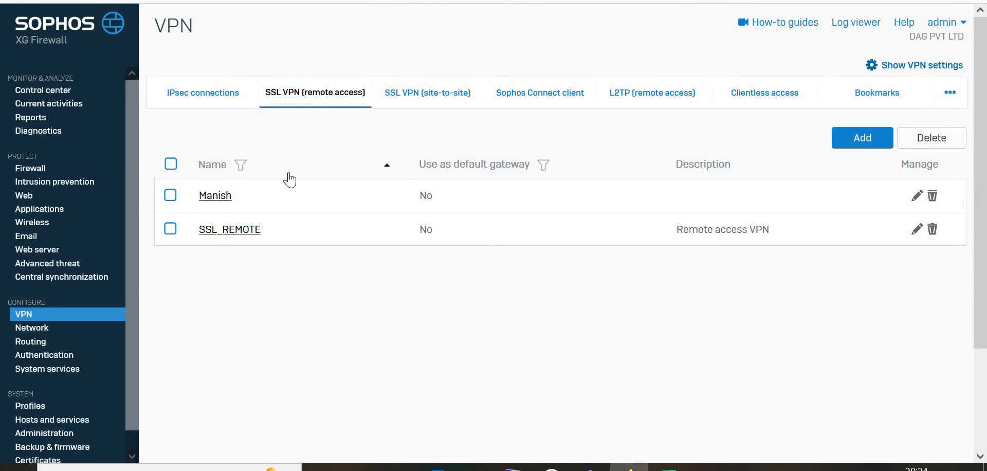
Step: Reopen the Manish remote access policy to review its members and permitted network resources
left_click(209, 197)
scroll(374, 235, "down", 1)
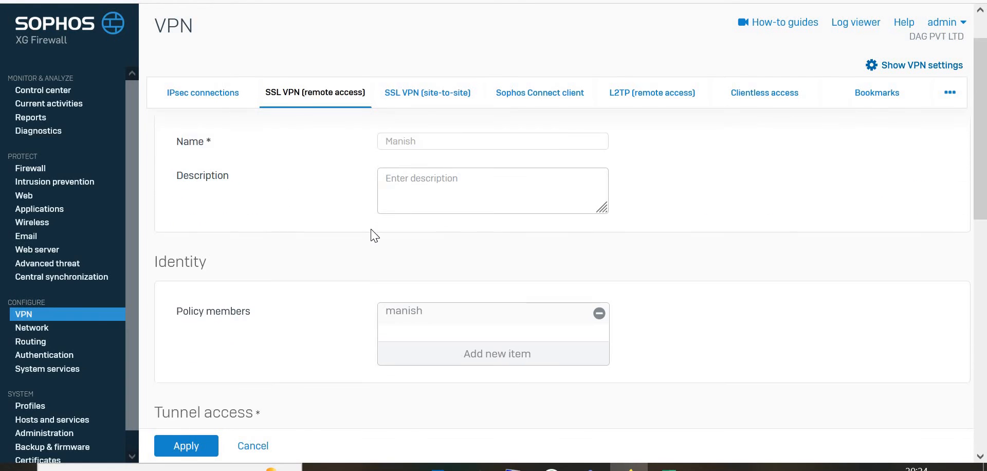
scroll(375, 236, "down", 1)
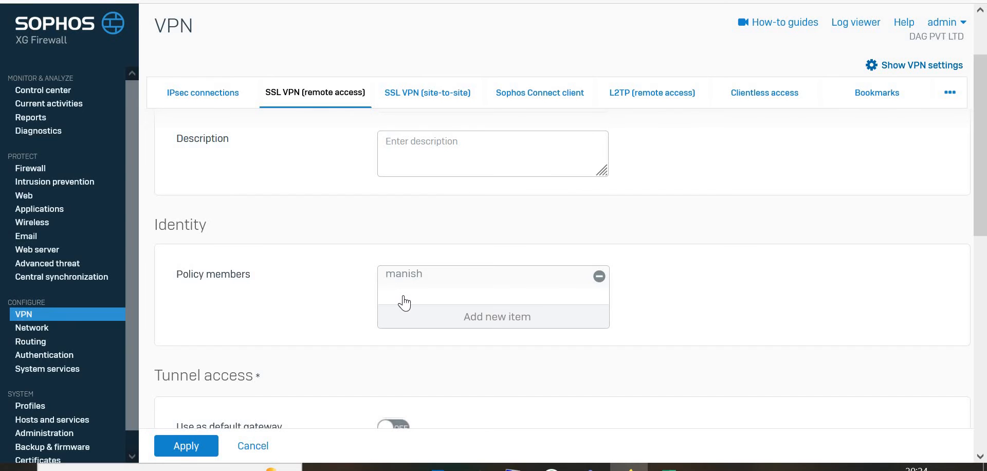
scroll(405, 304, "down", 2)
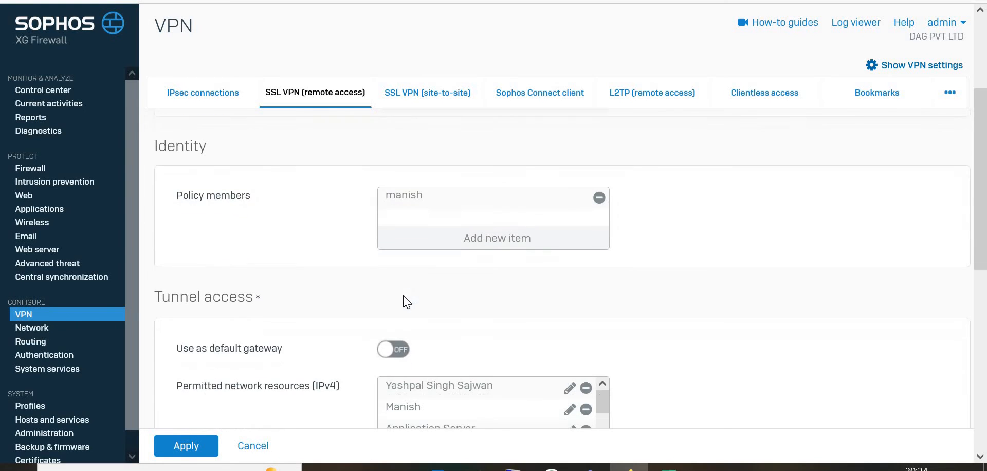
left_click(34, 316)
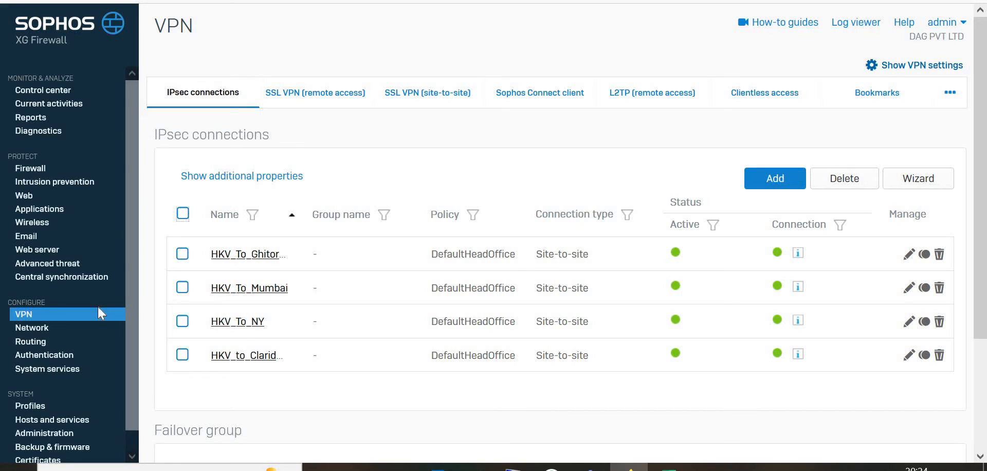
Step: Reopen the Manish remote access policy and browse the available policy members list
left_click(31, 315)
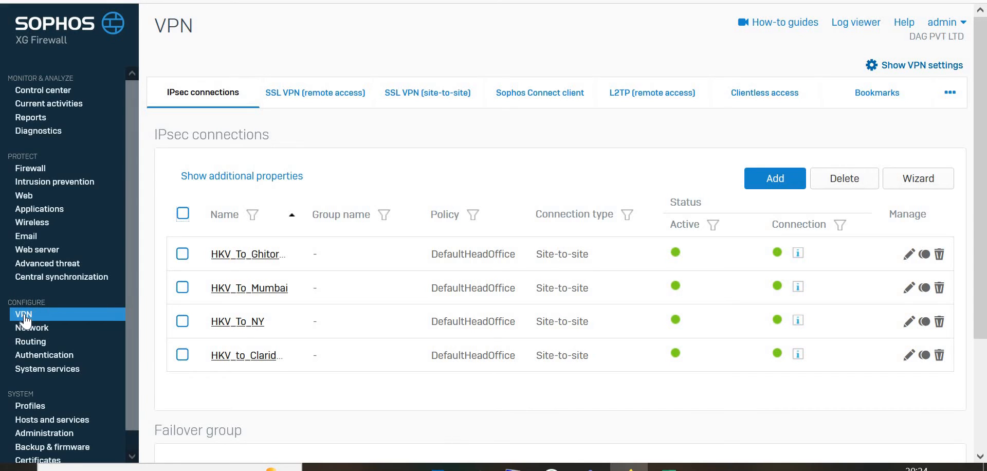
left_click(332, 103)
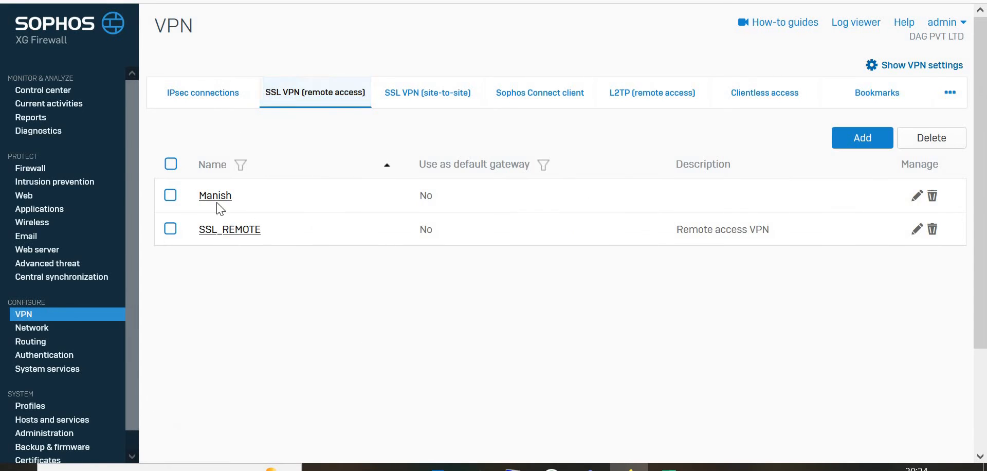
left_click(186, 196)
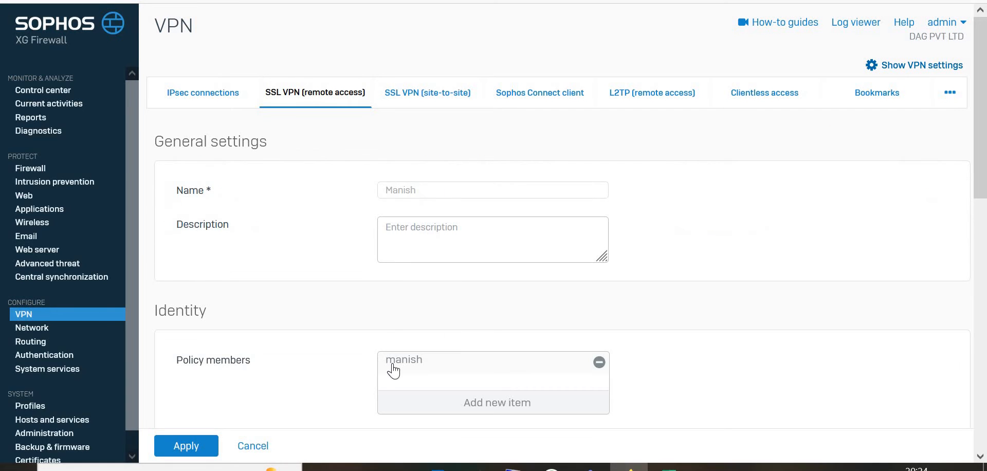
scroll(394, 371, "down", 1)
left_click(475, 342)
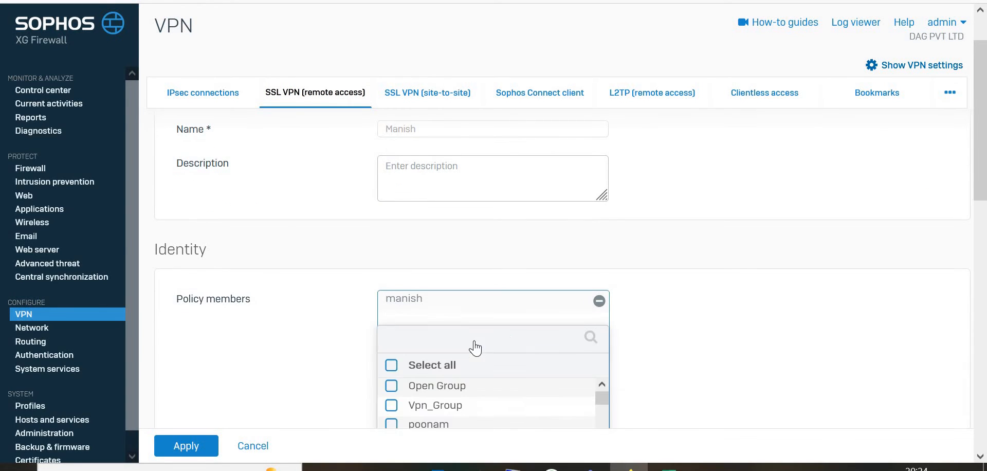
scroll(475, 348, "down", 2)
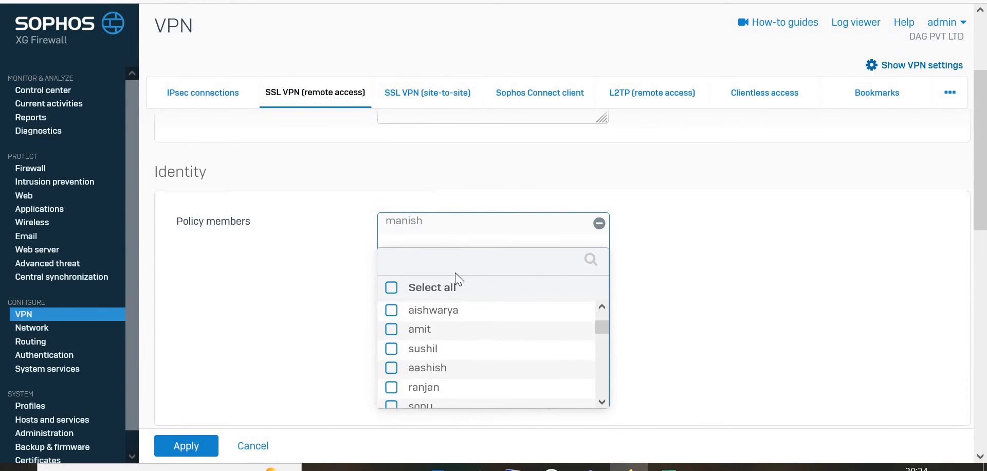
Step: Return to the authentication users list, then open the SSL VPN settings
left_click(42, 359)
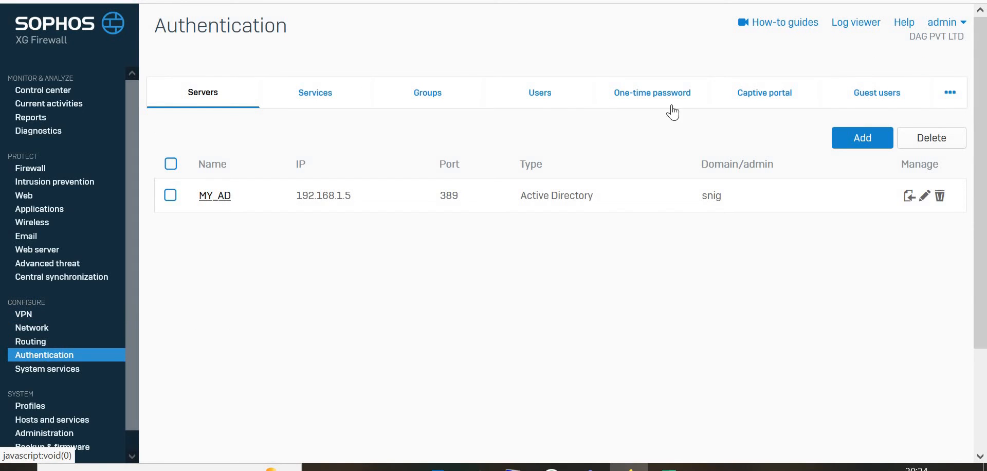
left_click(541, 98)
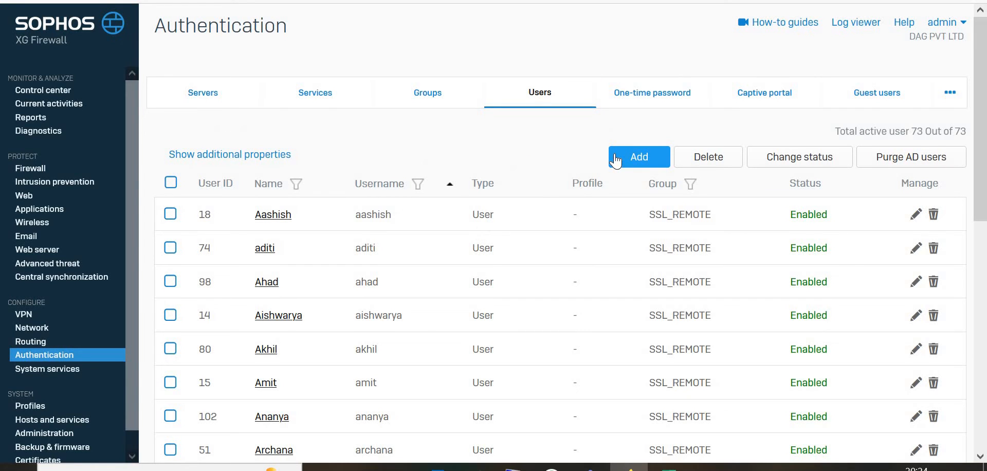
left_click(34, 356)
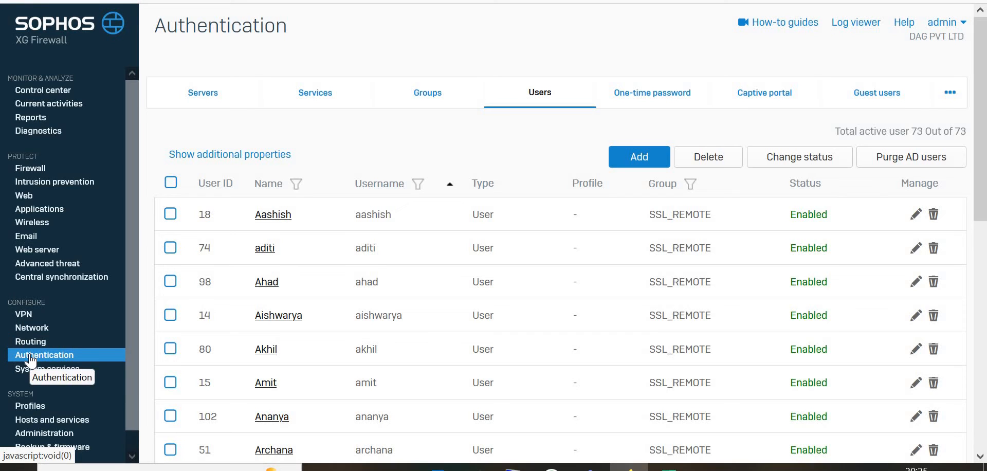
left_click(22, 316)
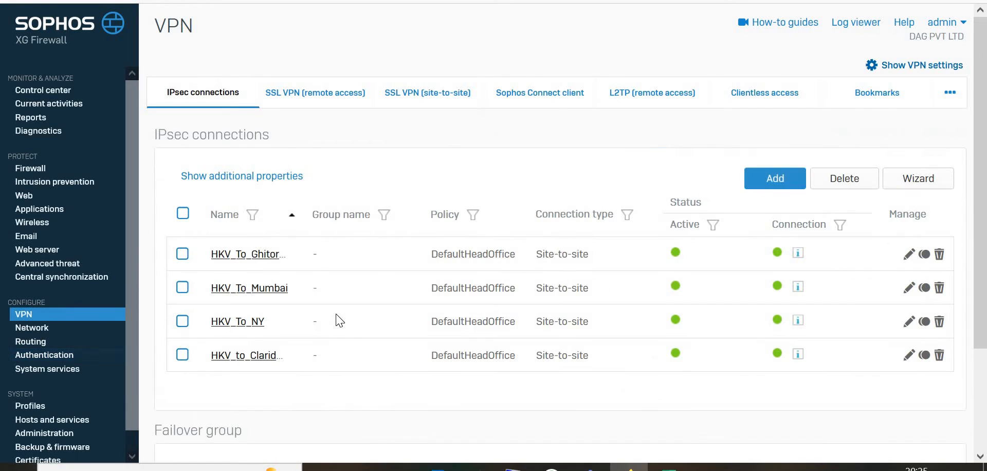
left_click(914, 67)
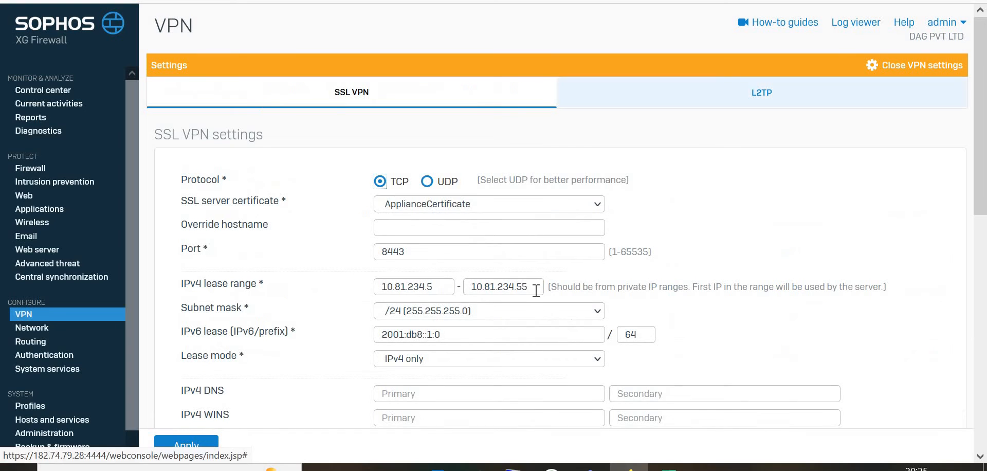
Step: Review the SSL VPN settings, including lease range, peer timeouts and cryptographic settings, then close the VPN settings
scroll(535, 290, "down", 4)
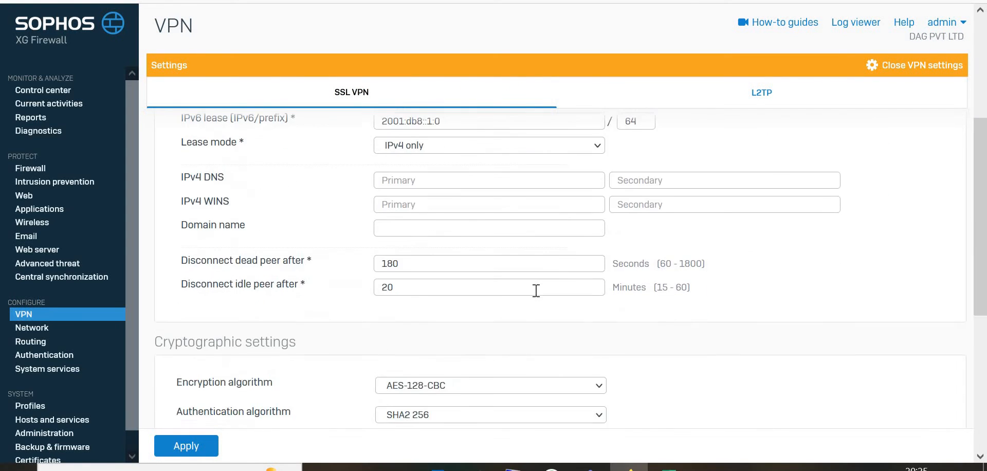
scroll(536, 295, "down", 5)
scroll(449, 211, "up", 10)
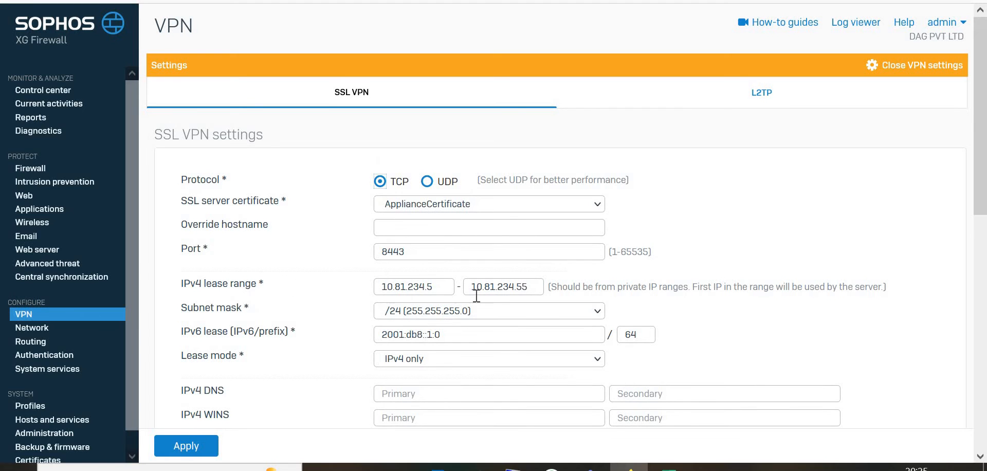
scroll(323, 337, "down", 3)
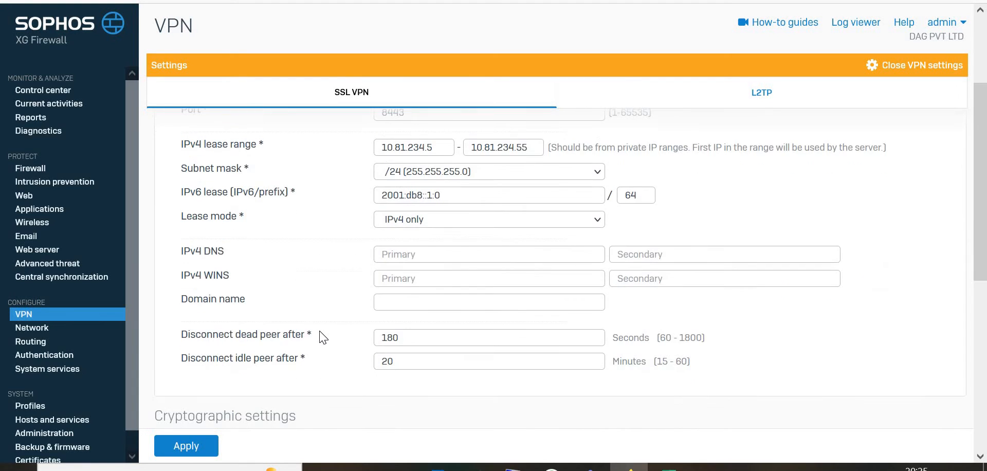
scroll(323, 337, "down", 4)
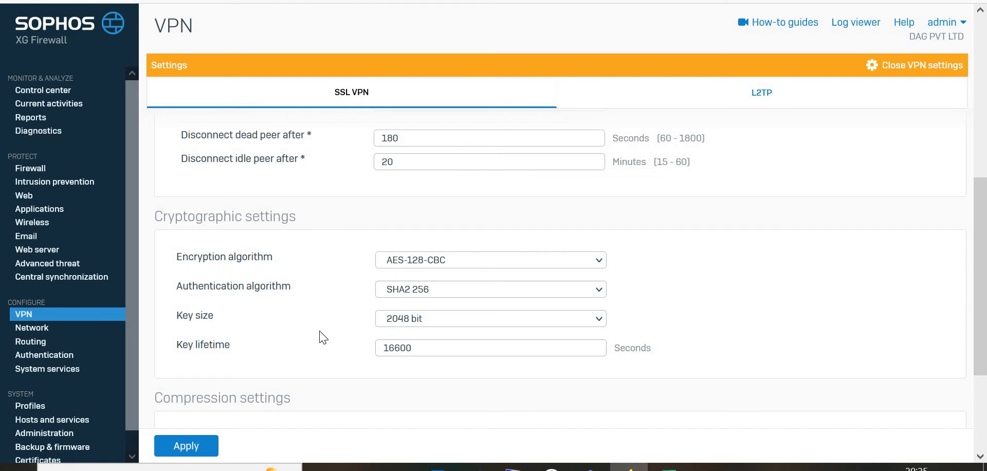
left_click(31, 310)
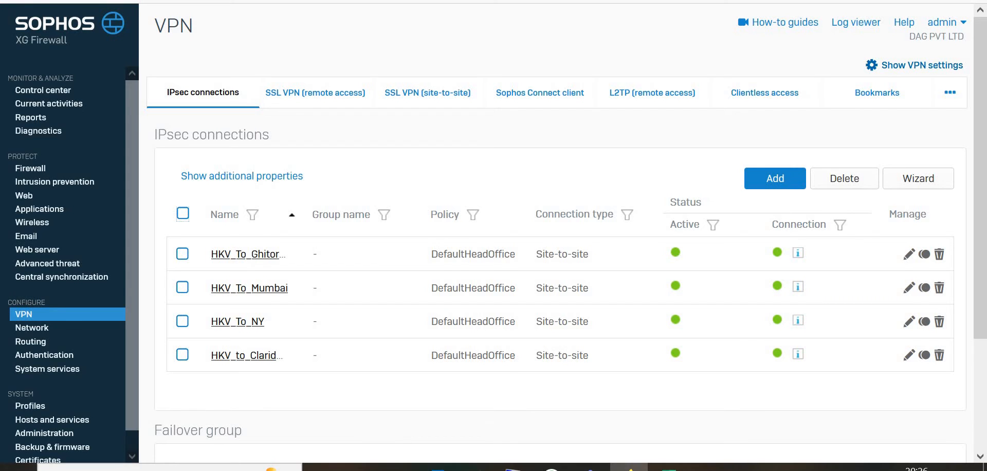
Step: Reopen the SSL VPN settings to check the port, then open the Device access service ACL under Administration
key("ctrl+t")
key("ctrl+w")
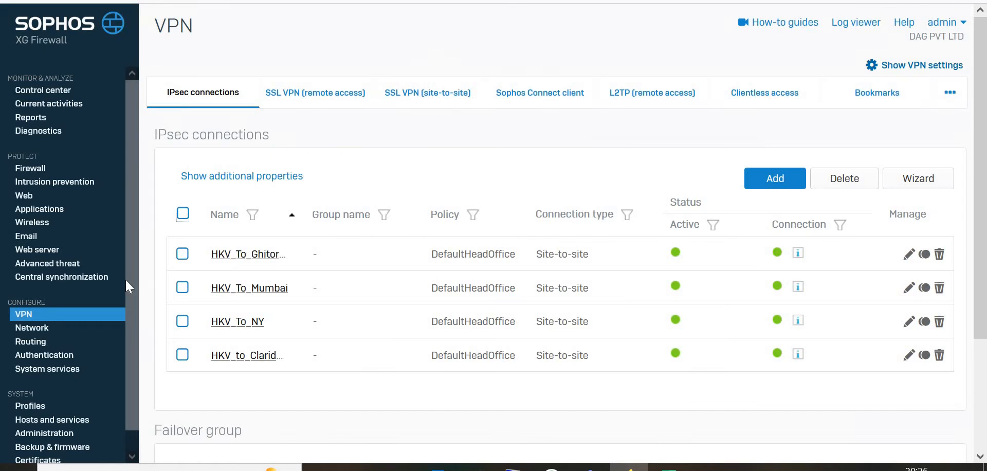
left_click(892, 67)
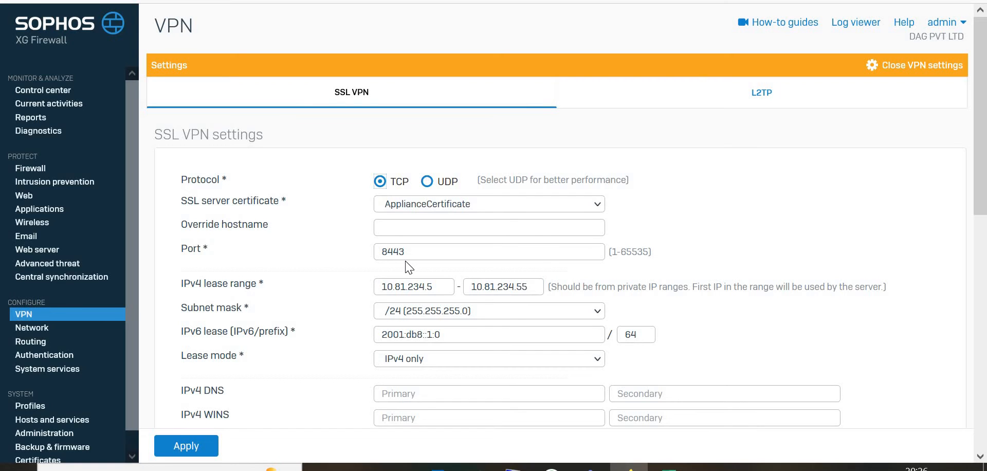
left_click_drag(431, 252, 369, 256)
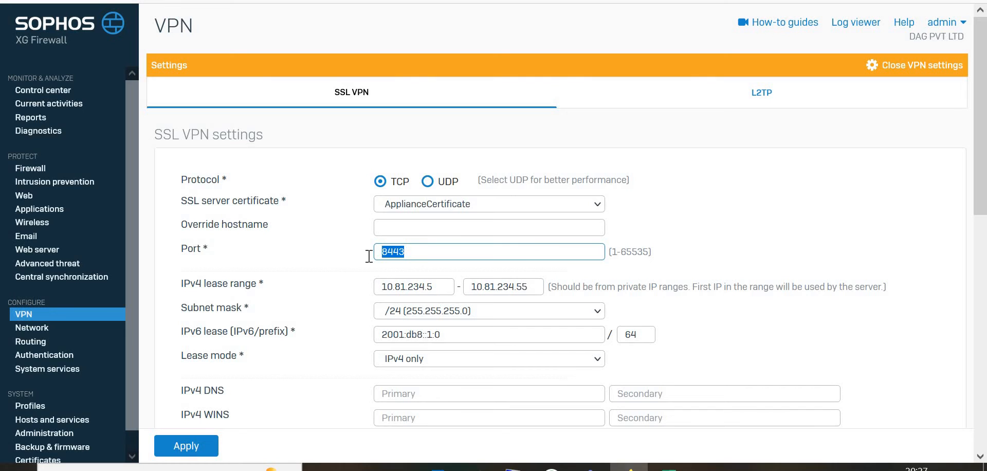
left_click(45, 438)
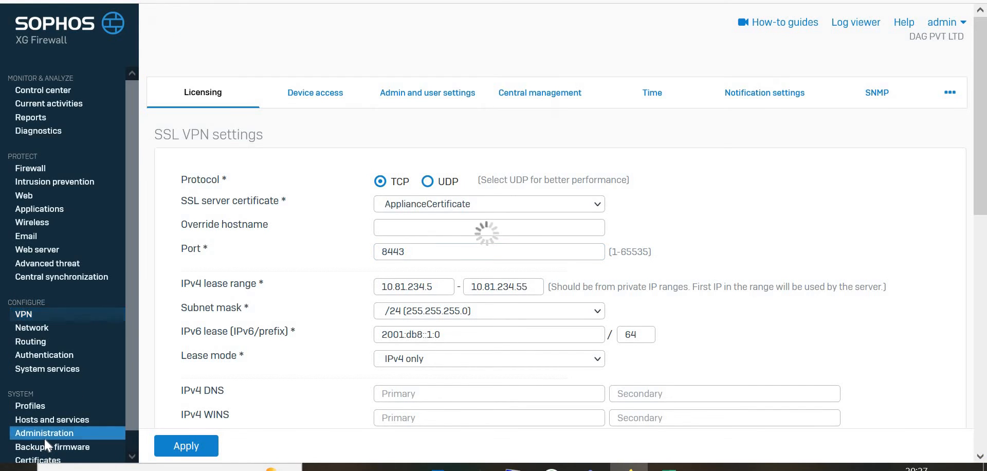
left_click(316, 104)
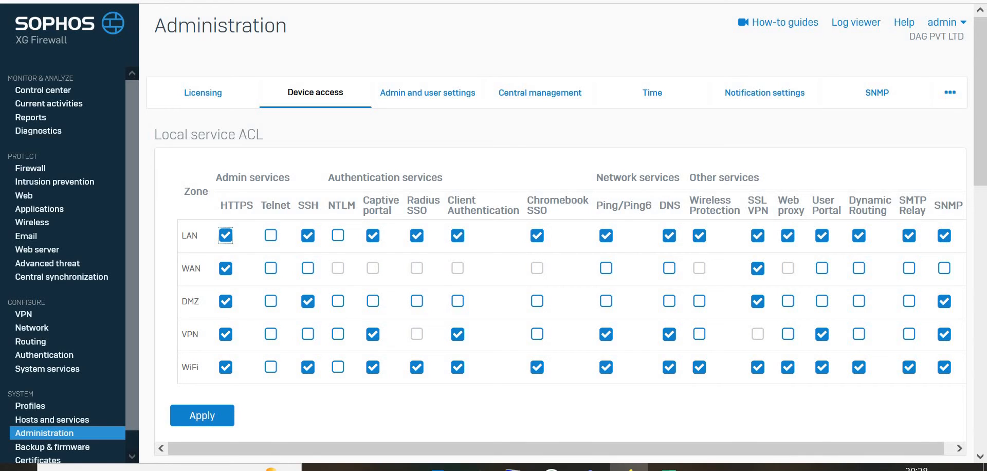
left_click(513, 467)
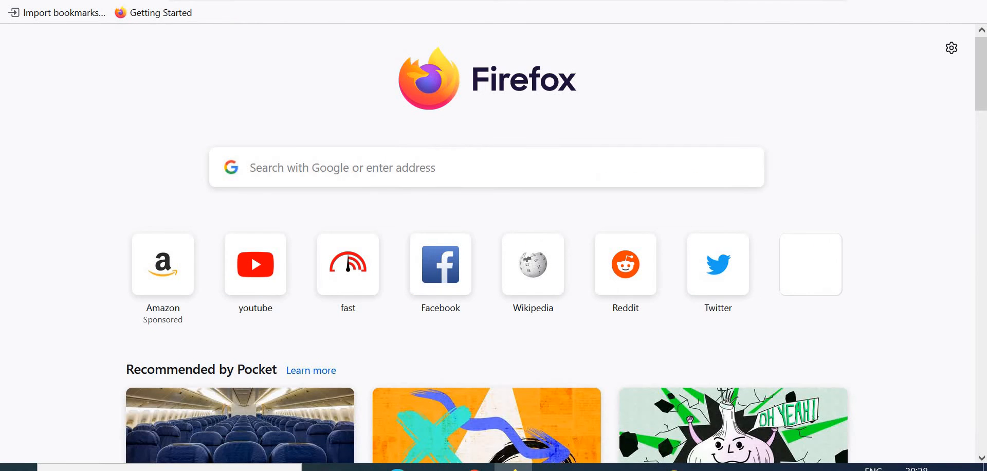
type("192.")
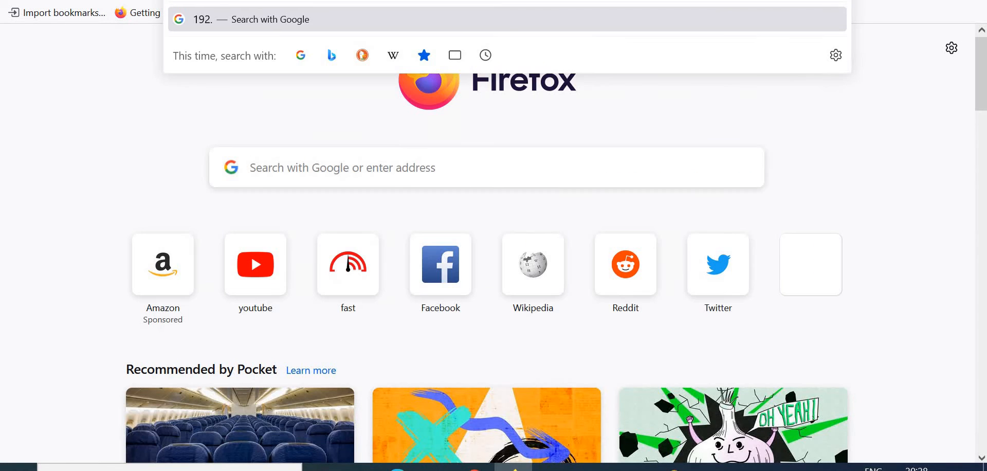
type("168")
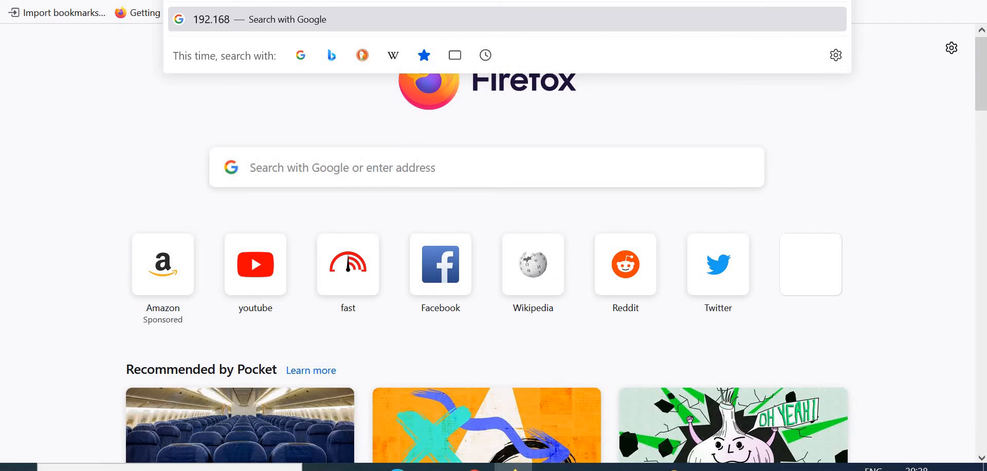
type(".1")
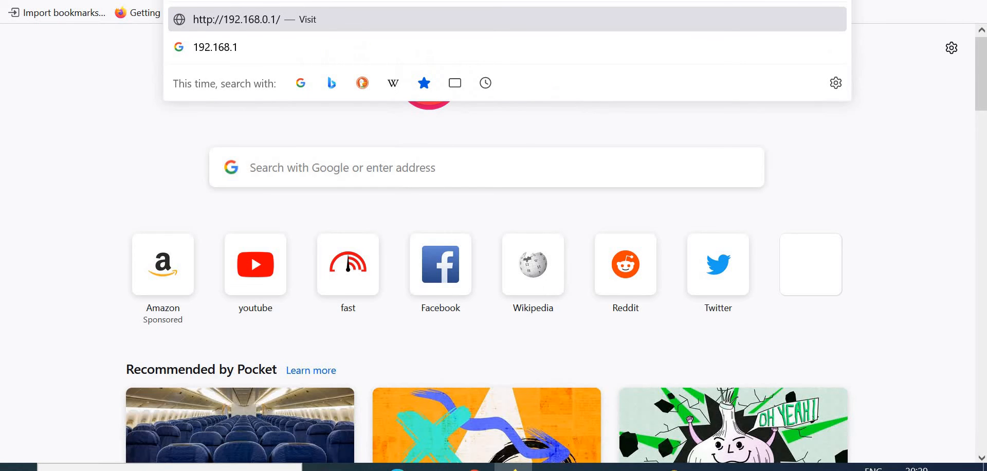
type(".1")
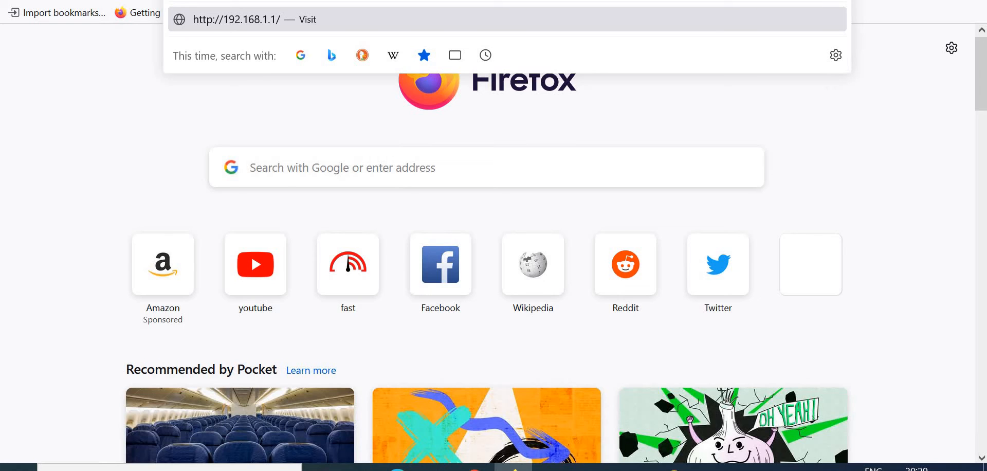
type("htp")
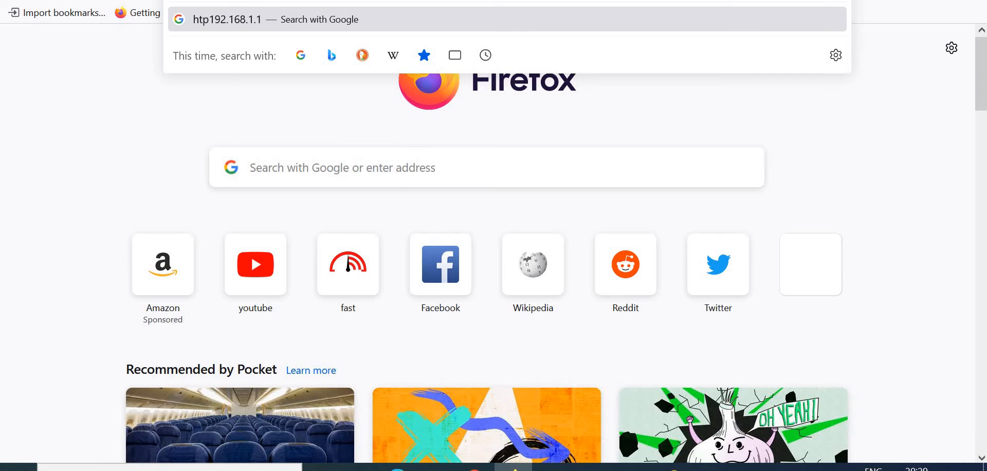
key("BackSpace")
type("tps")
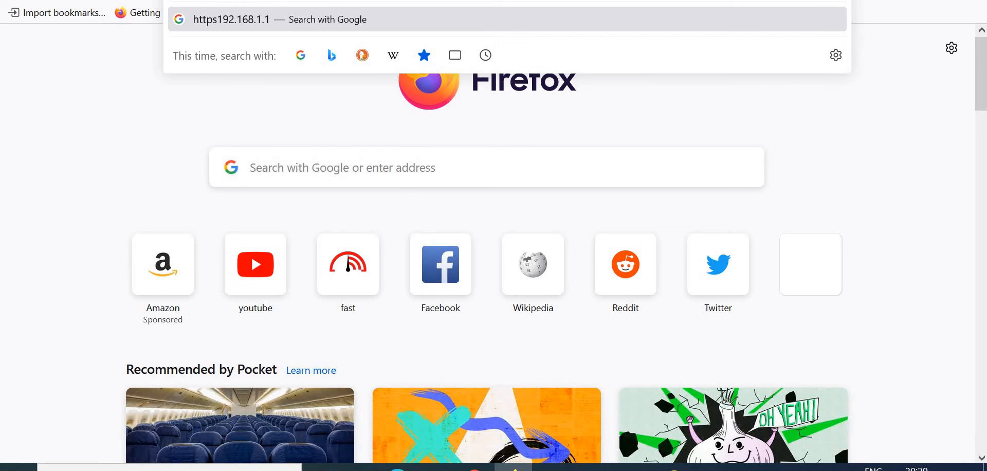
type("://")
key("Return")
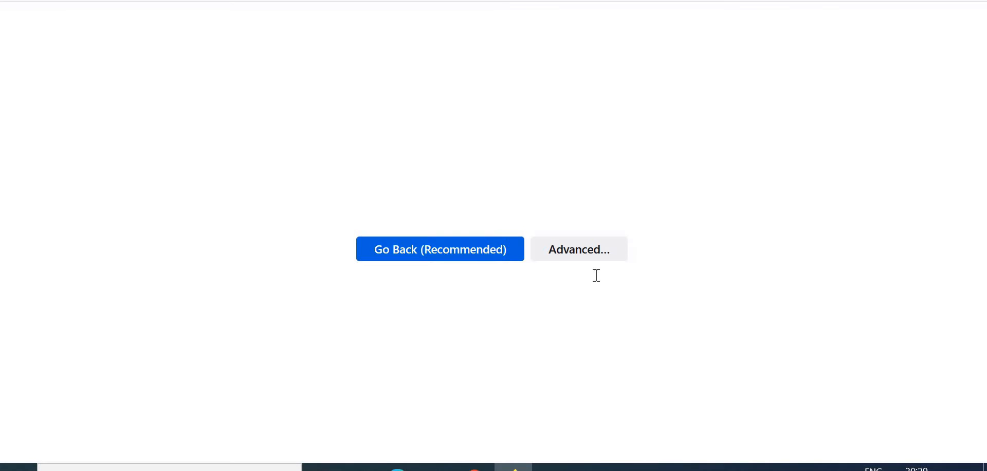
left_click(699, 355)
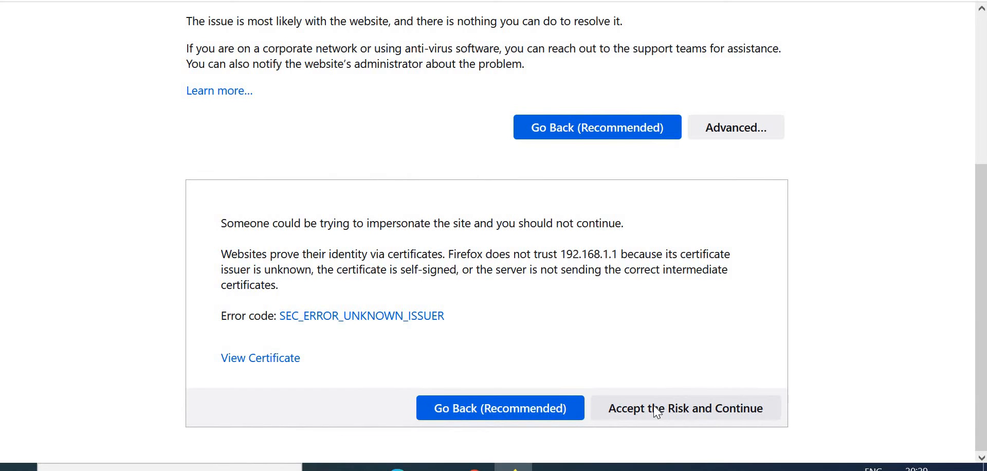
left_click(657, 411)
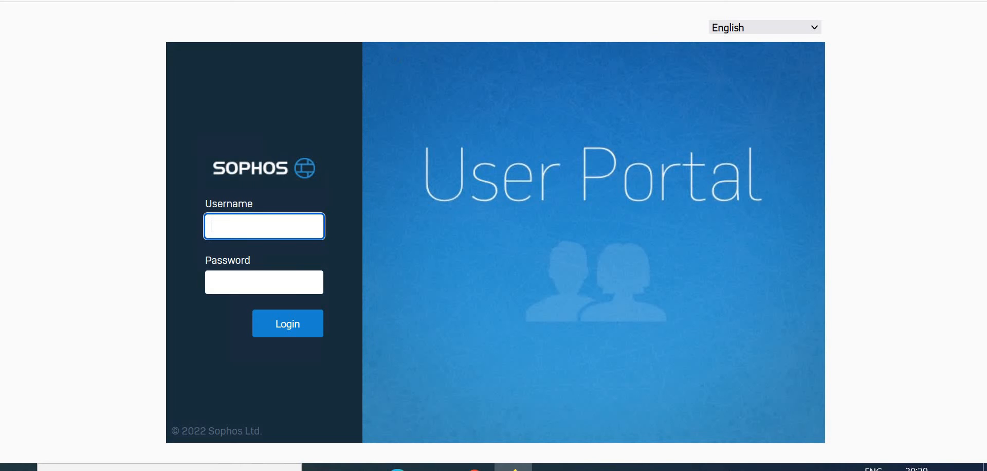
left_click(647, 4)
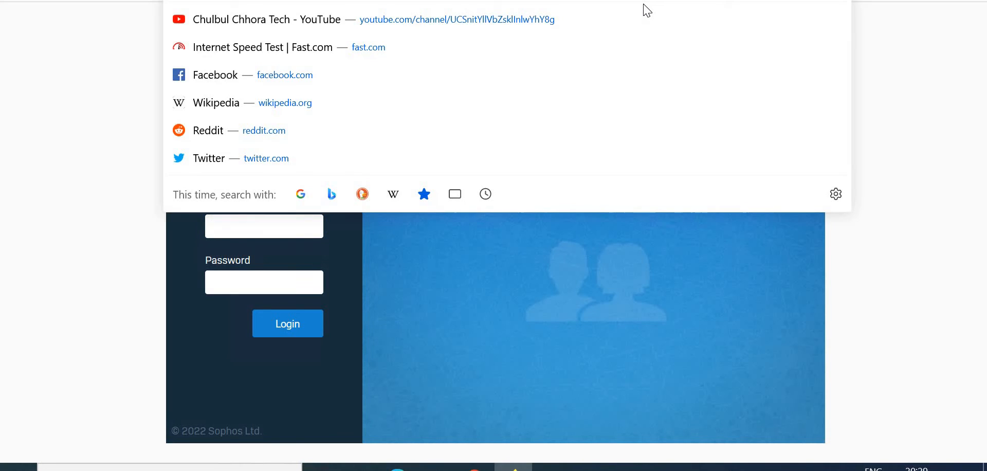
type("https://192.168.1.1/")
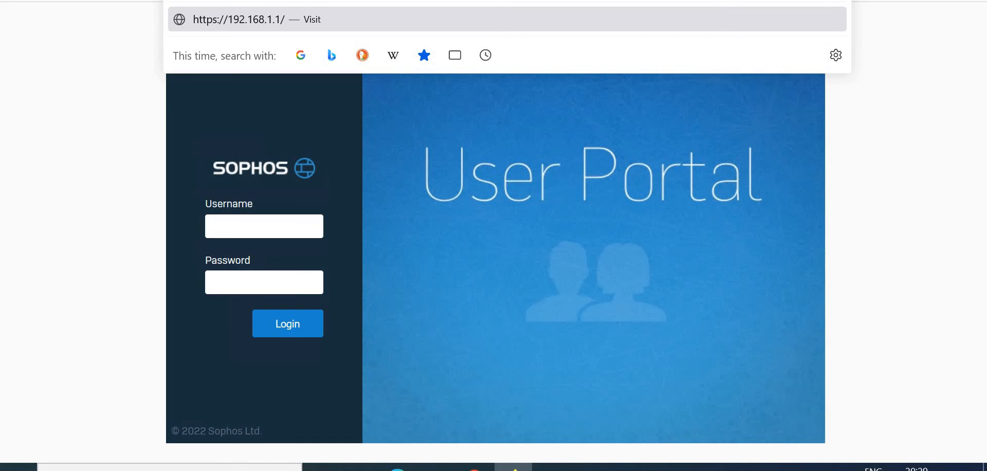
type(":4444")
key("Return")
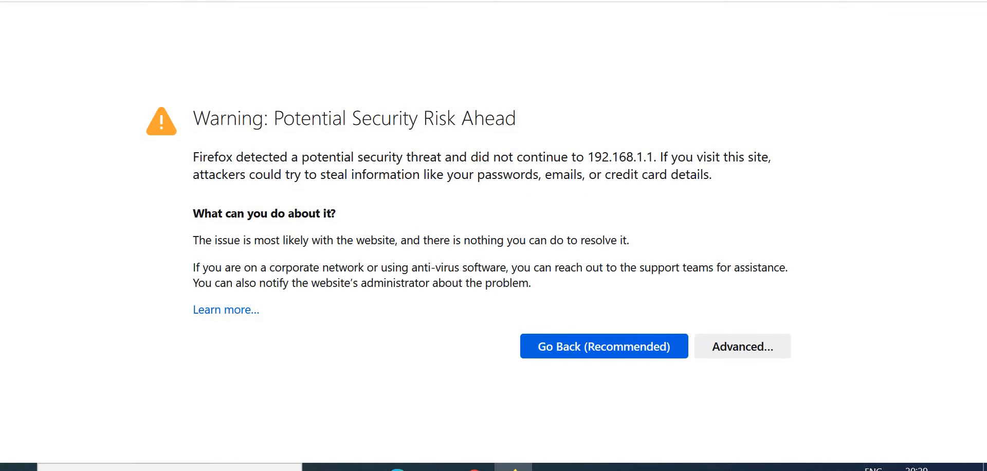
left_click(762, 347)
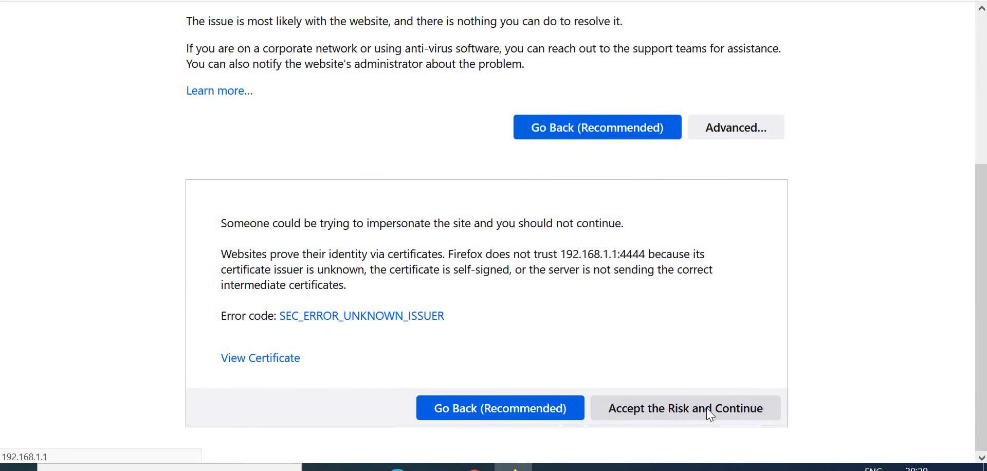
left_click(710, 414)
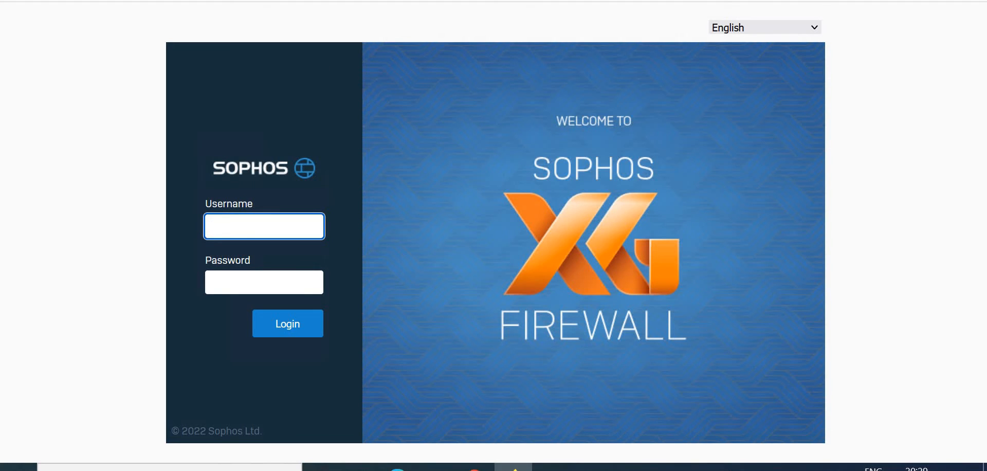
key("ctrl+l")
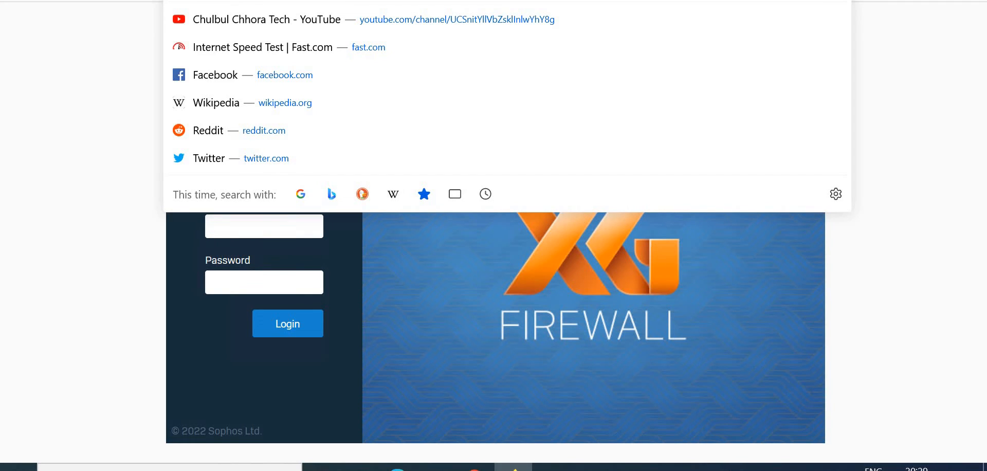
type("https://192.168.1.1/")
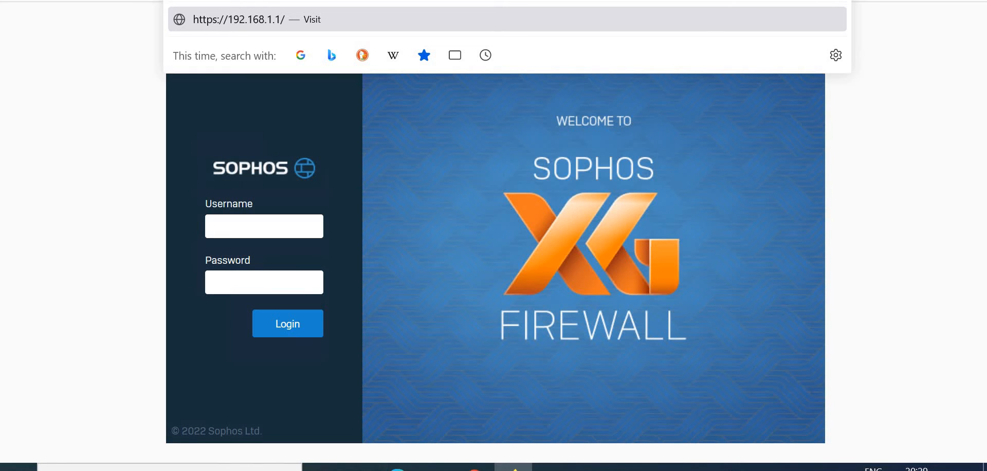
key("Return")
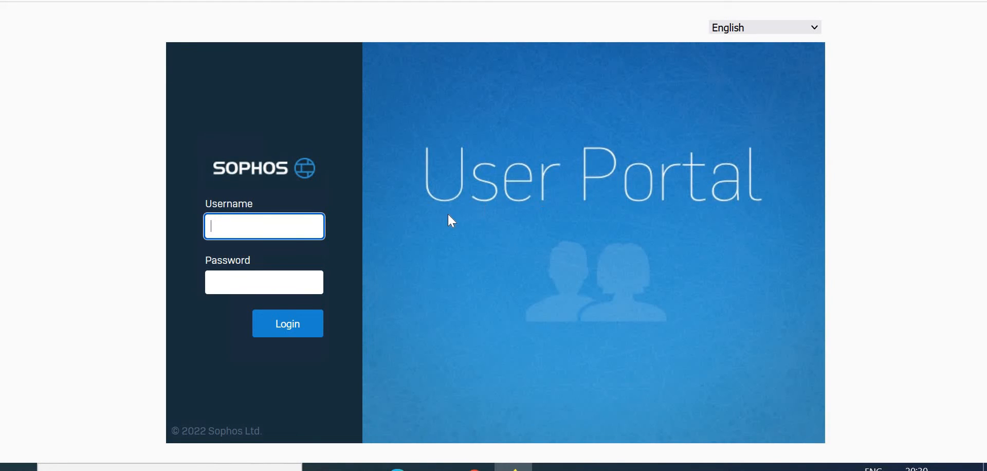
Step: Log in to the User Portal as manish with the user's password, declining to save the login
type("manish")
key("Tab")
type("•••••••••")
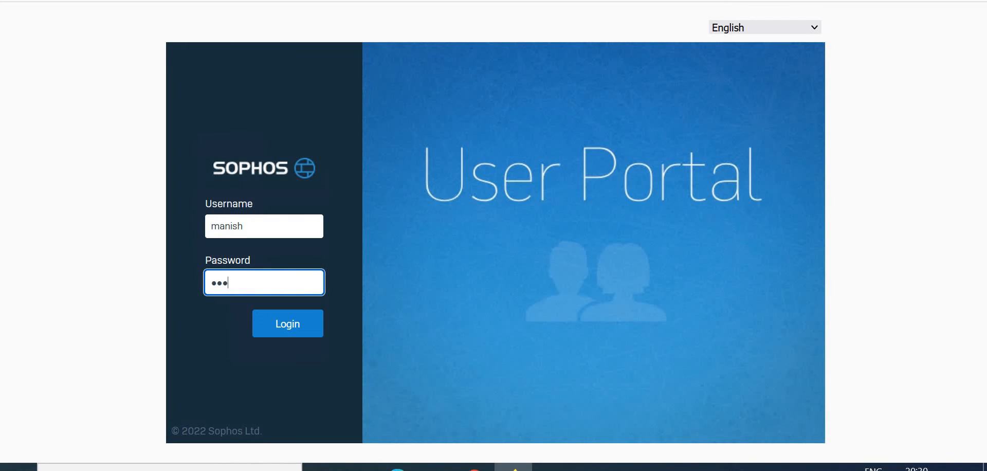
type("•")
key("Return")
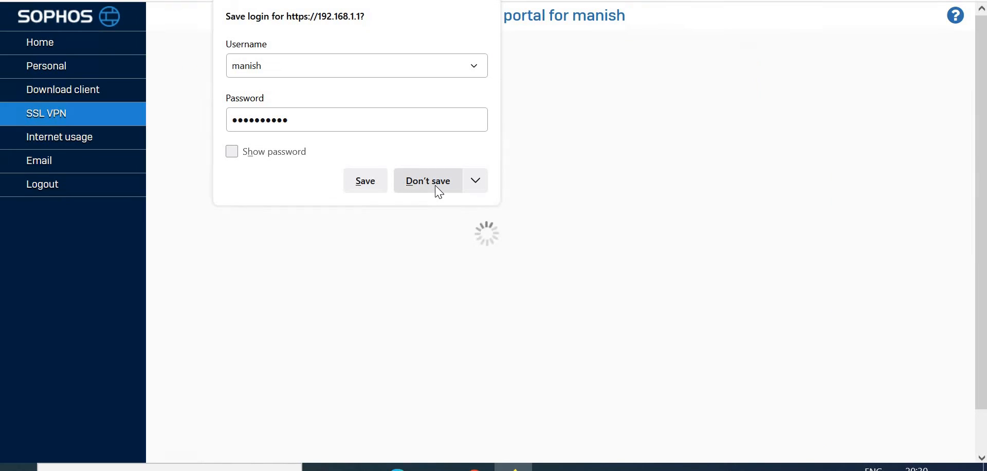
left_click(435, 185)
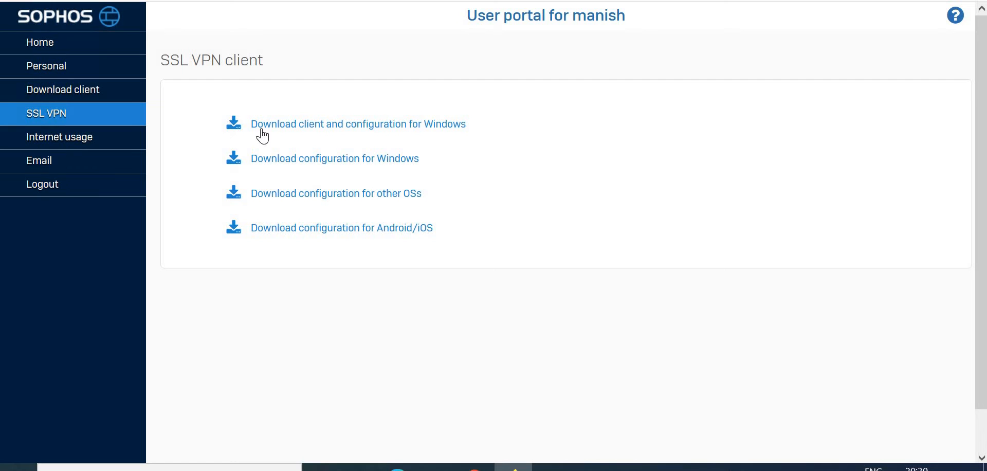
Step: Download the client and configuration for Windows from the User Portal and run the downloaded installer
left_click(326, 134)
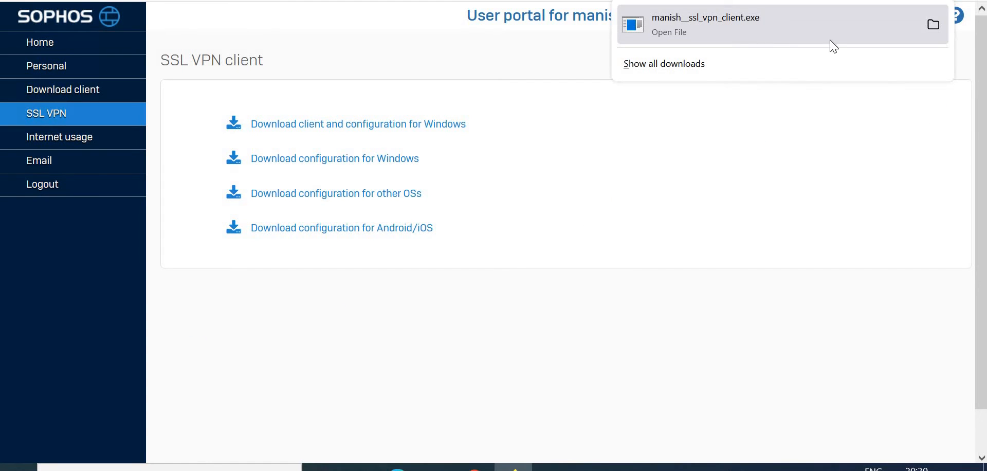
left_click(939, 29)
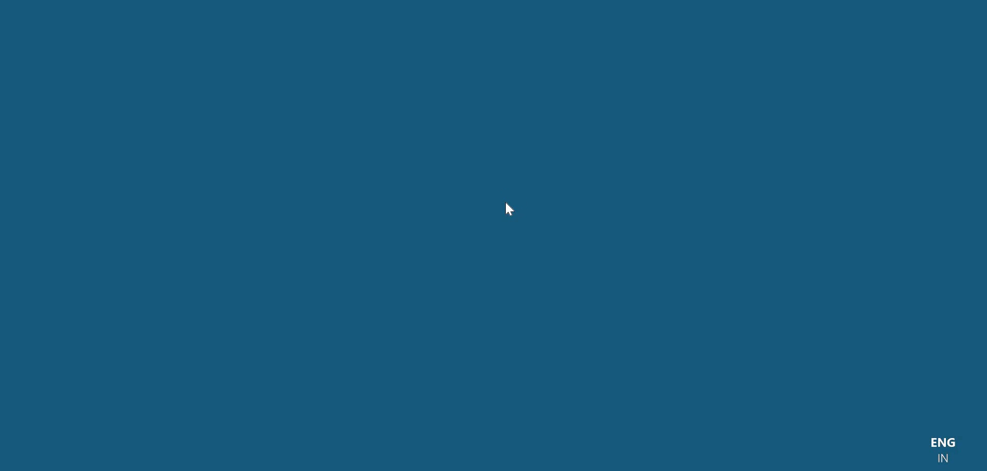
left_click(407, 307)
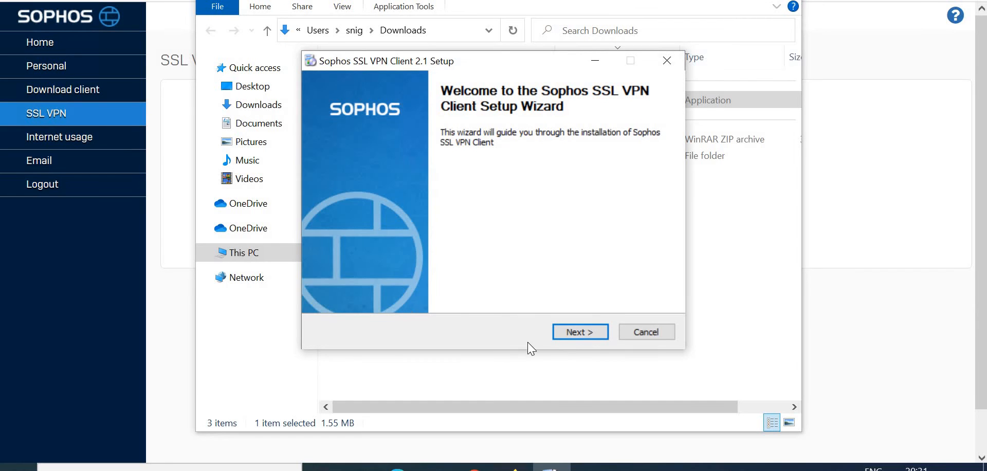
Step: Install the Sophos SSL VPN Client 2.1 to the default folder, allowing the Sophos network adapter driver, and finish setup
left_click(574, 329)
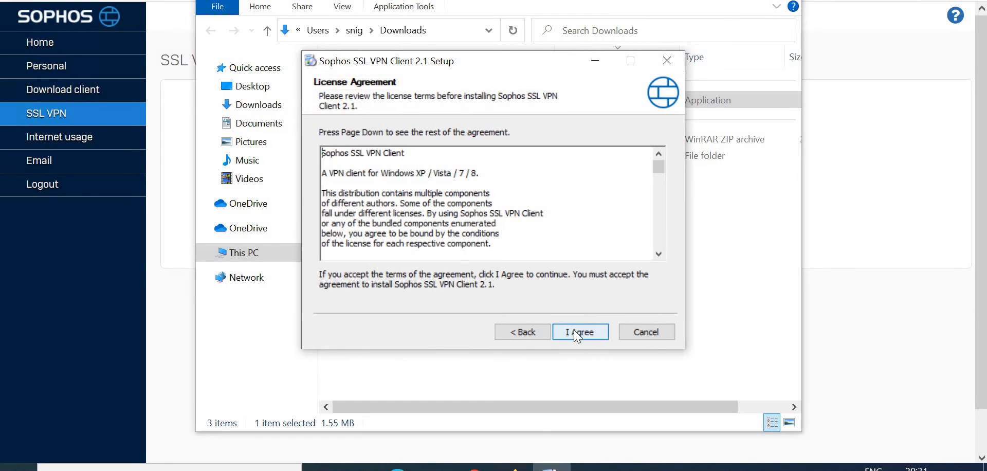
left_click(578, 332)
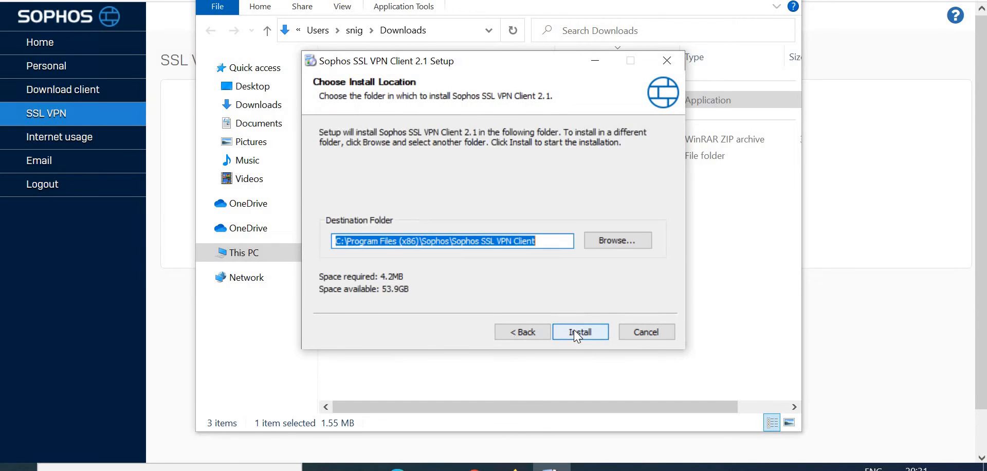
left_click(575, 332)
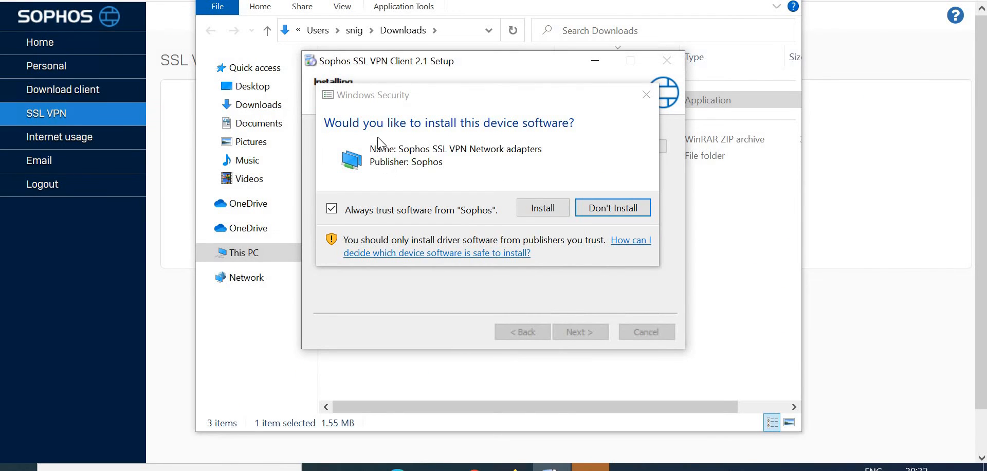
left_click_drag(500, 92, 613, 208)
left_click_drag(639, 174, 642, 171)
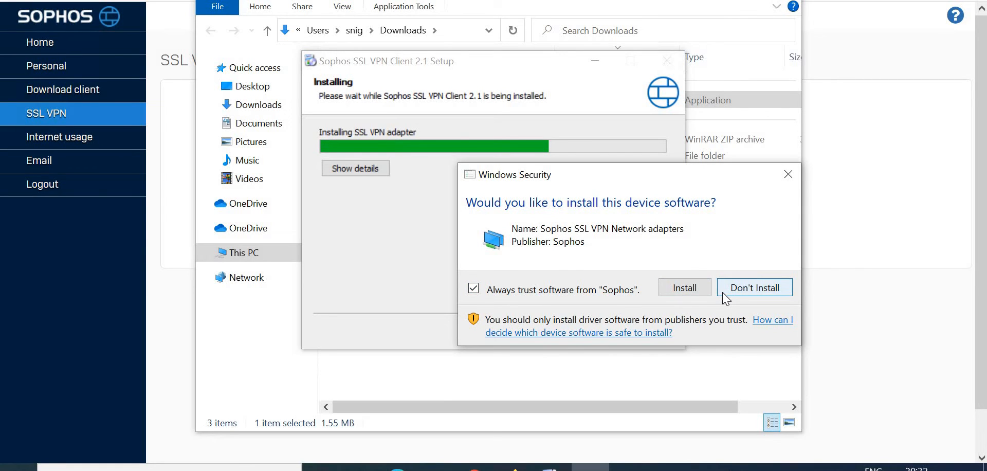
left_click(680, 291)
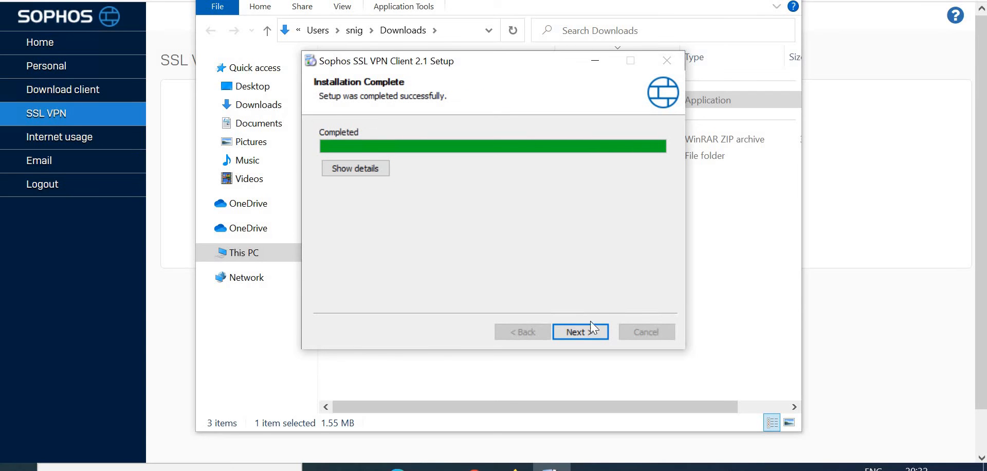
left_click(580, 332)
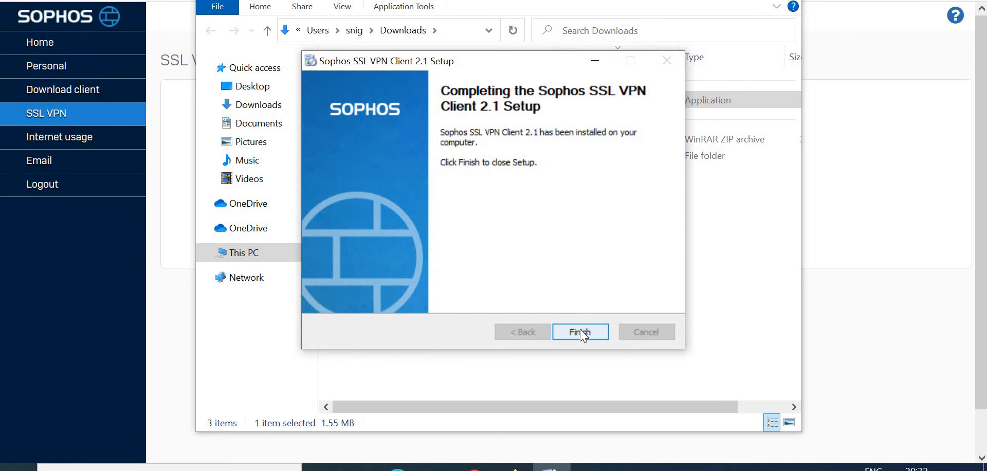
left_click(580, 332)
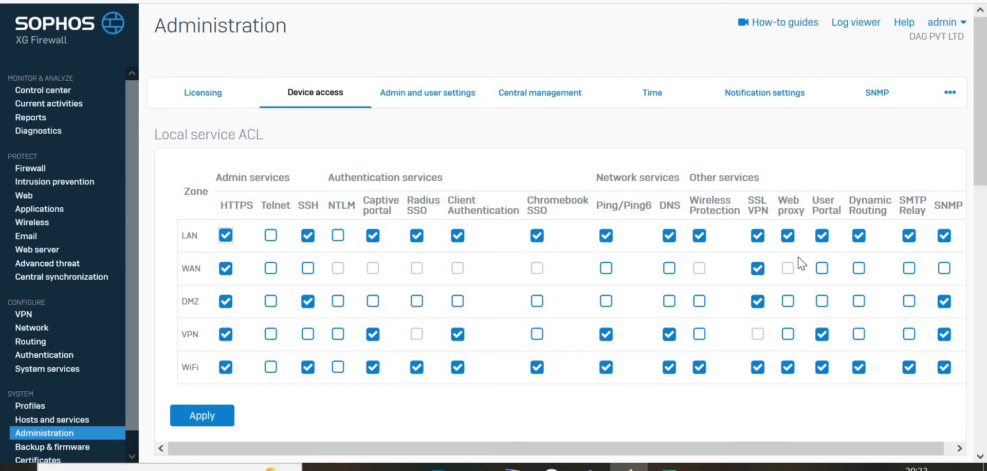
Step: Enable User Portal access for the WAN zone in Device access and apply the change
left_click(822, 268)
left_click(186, 417)
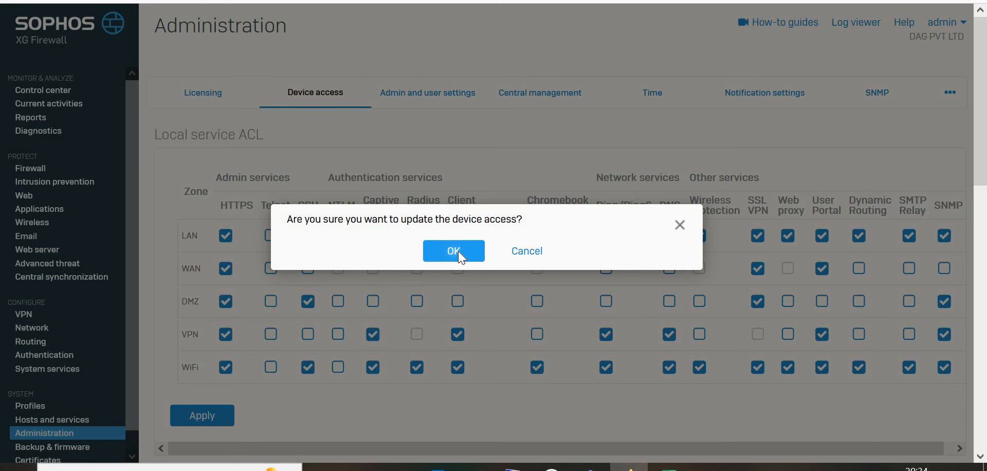
left_click(458, 251)
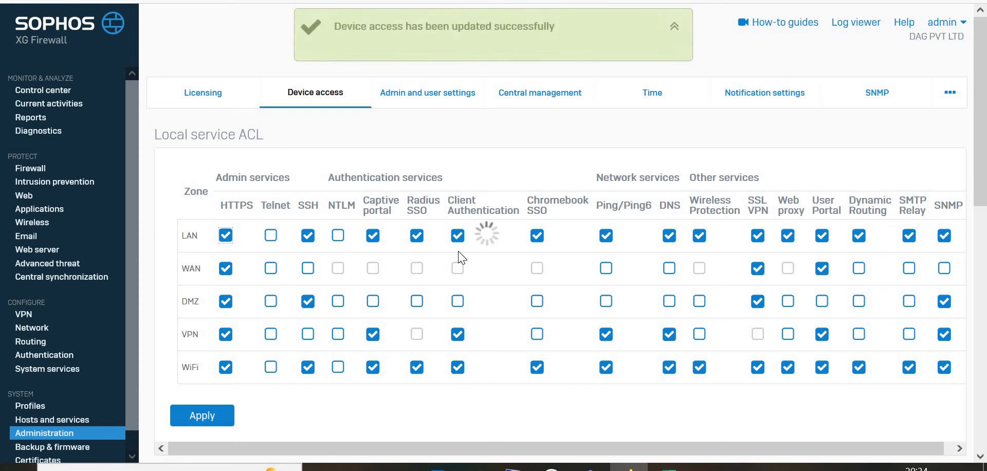
left_click(201, 414)
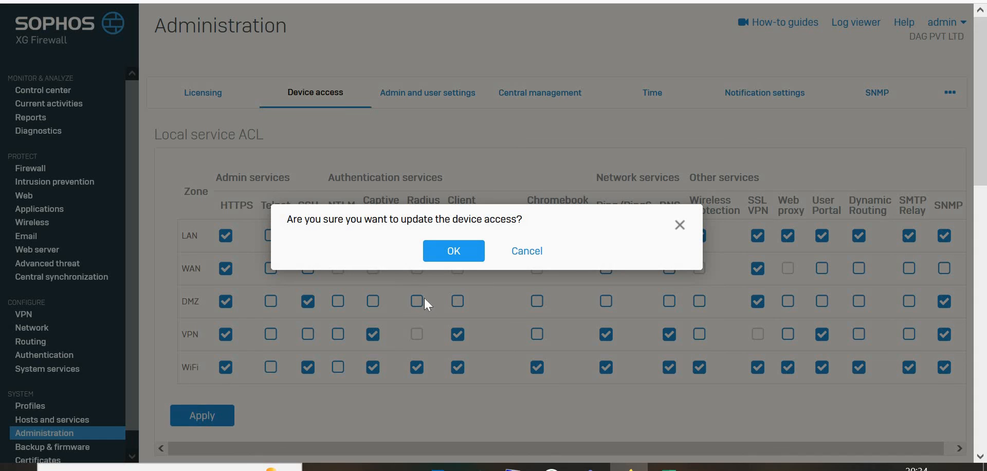
left_click(450, 251)
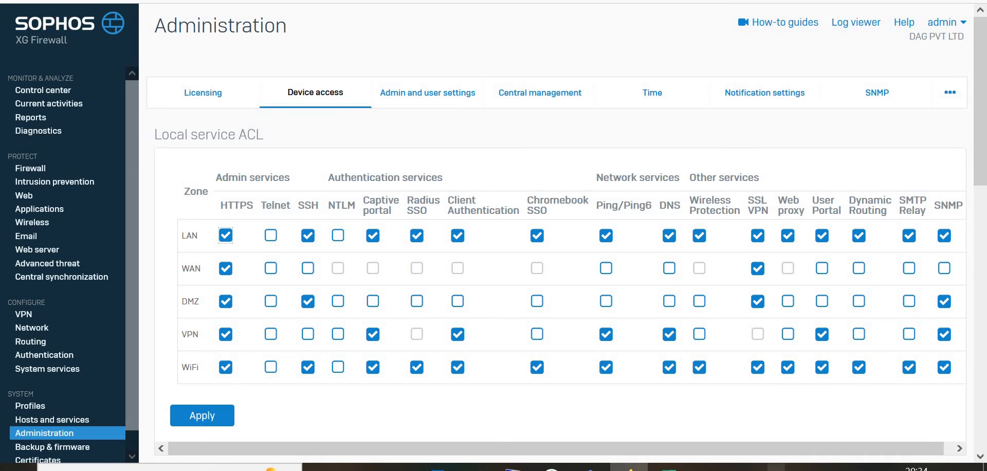
Step: Disconnect the SSL VPN client from its system tray icon
left_click(629, 468)
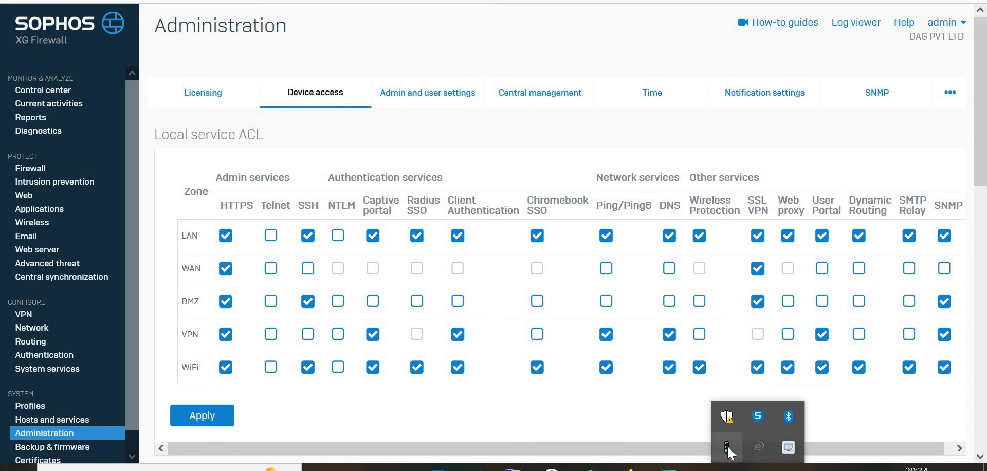
right_click(728, 449)
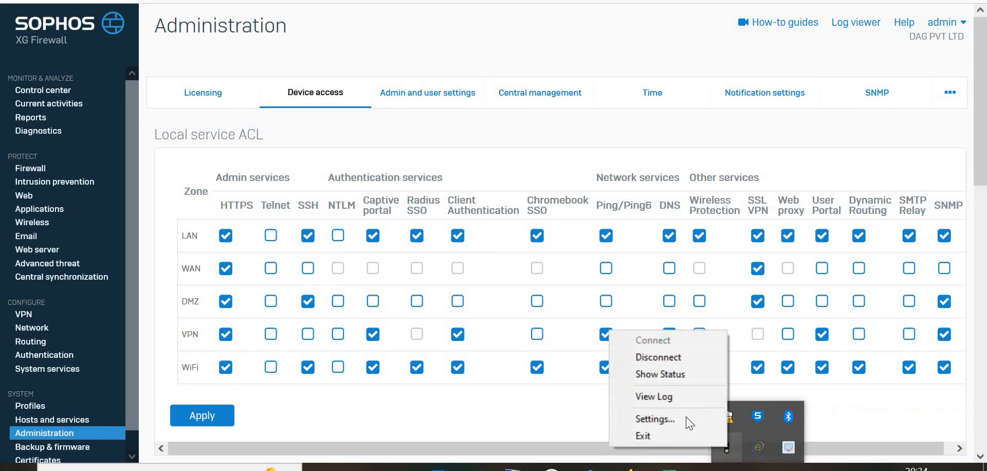
left_click(663, 356)
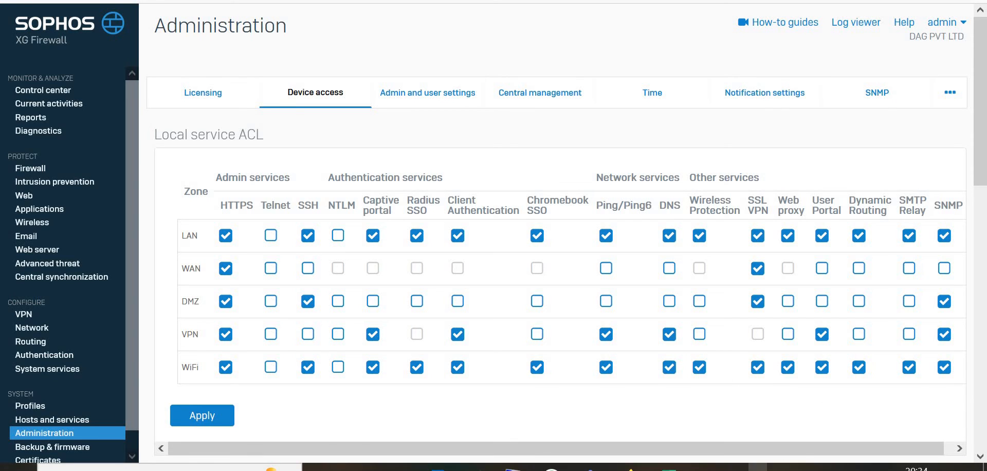
Step: Connect the SSL VPN client as manish, entering the user's password, and dismiss the notification
left_click(757, 467)
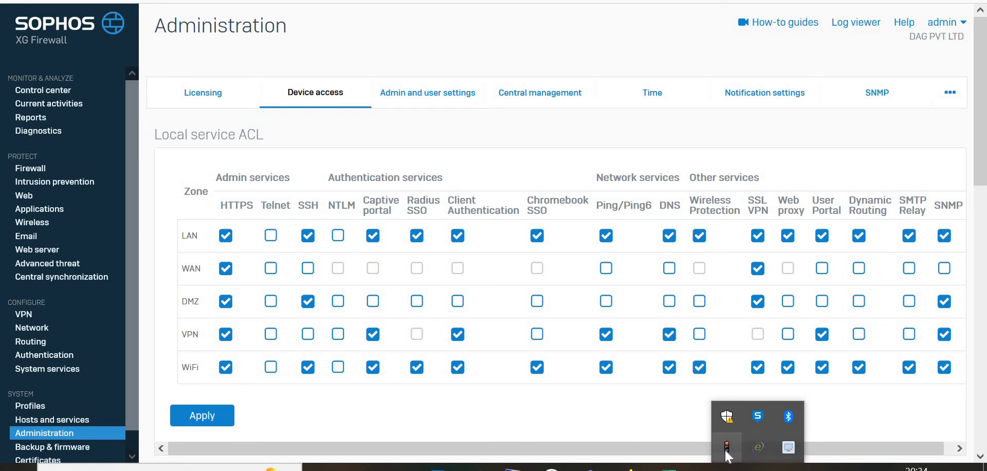
right_click(727, 452)
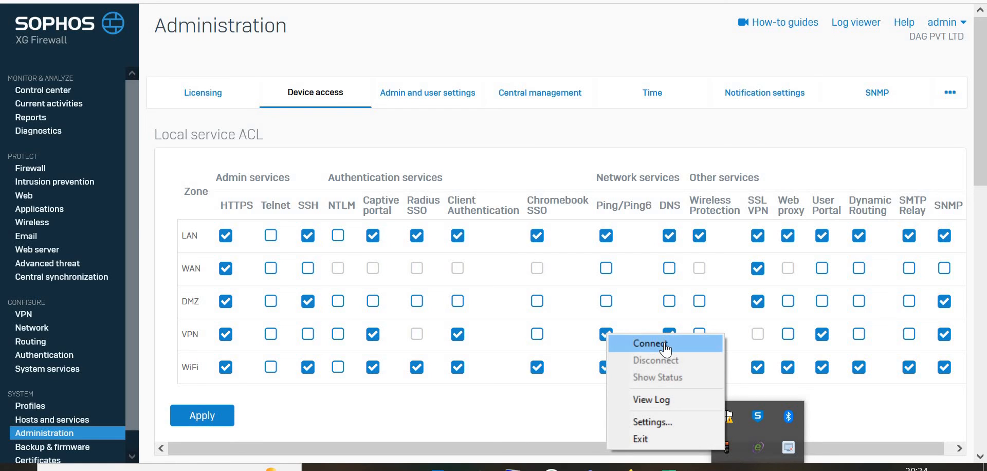
left_click(664, 341)
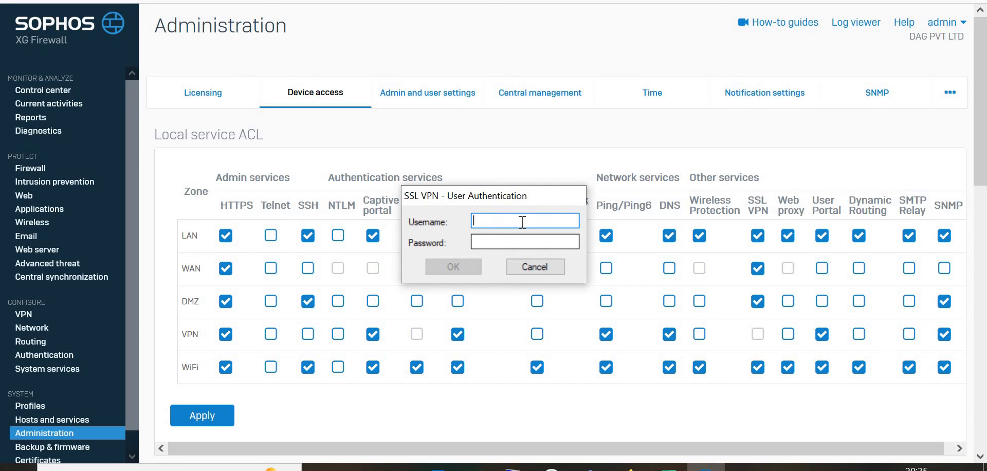
type("manish")
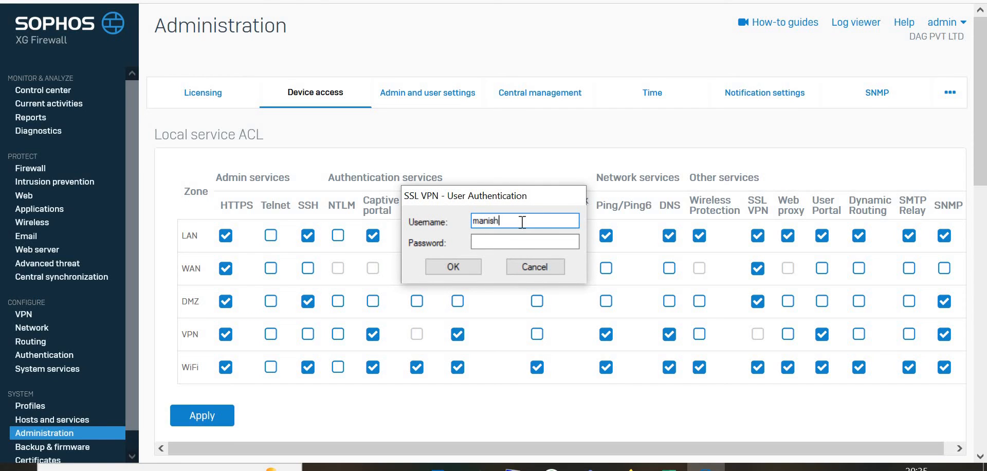
key("Tab")
type("•••••••••")
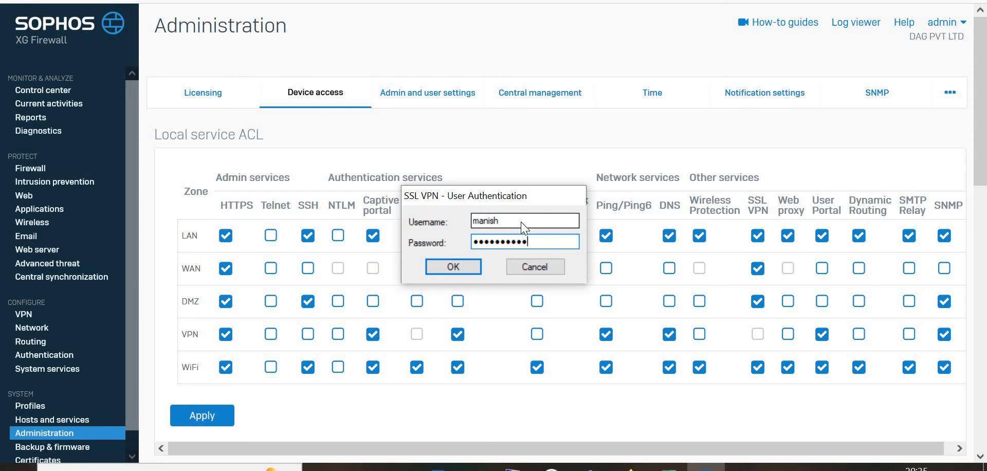
key("Return")
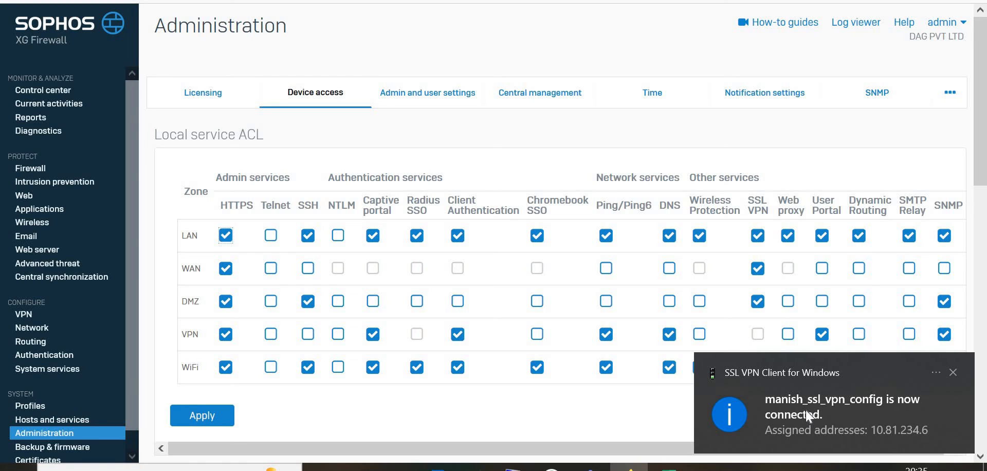
left_click(653, 412)
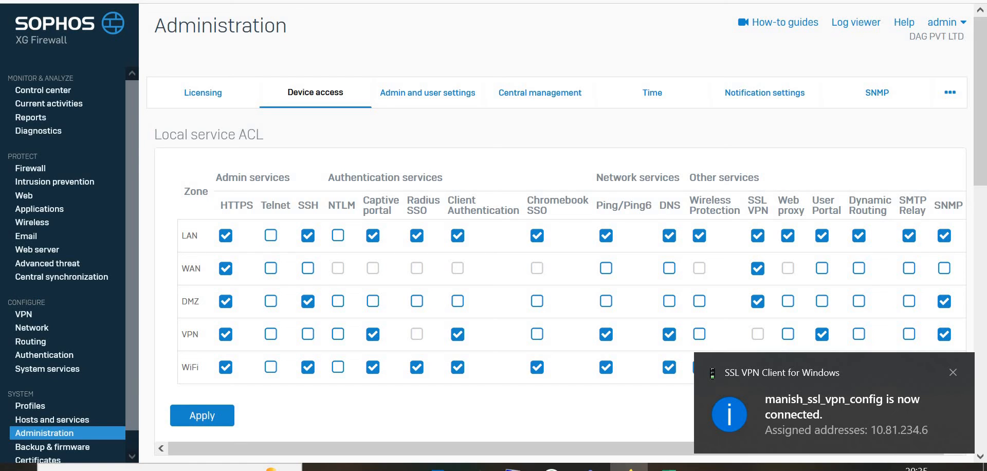
left_click(952, 372)
left_click(758, 468)
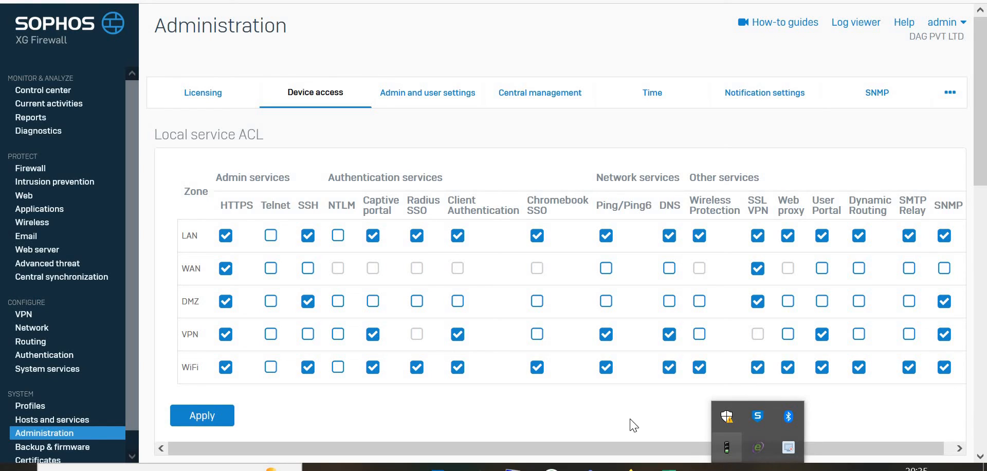
left_click(537, 409)
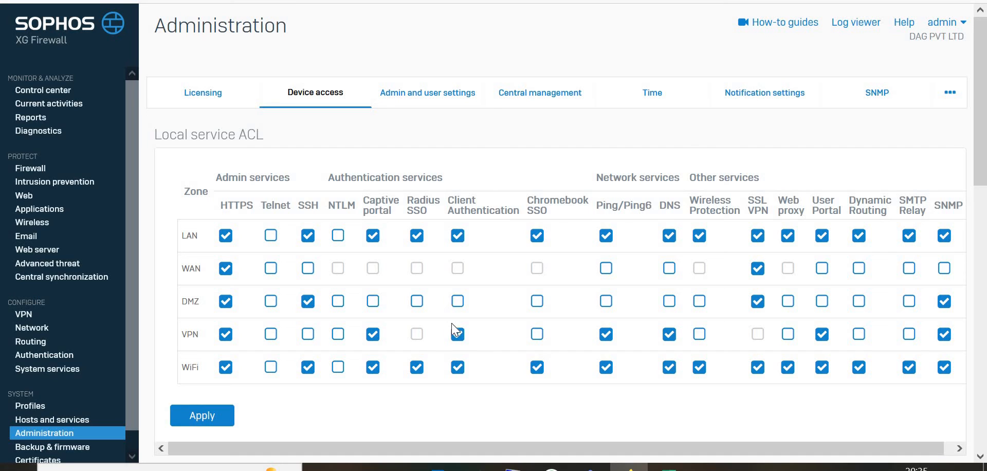
Step: Open the Manish SSL VPN remote access policy and view its tunnel access settings
left_click(26, 314)
left_click(336, 99)
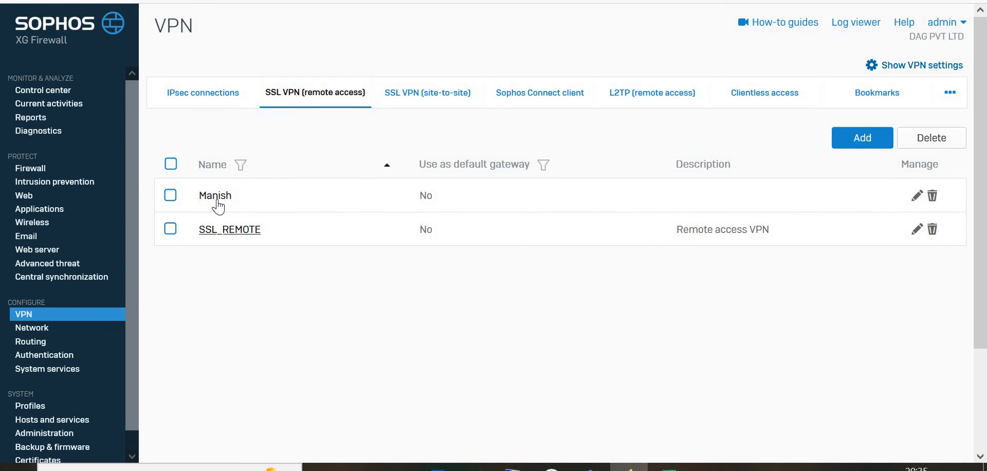
left_click(216, 198)
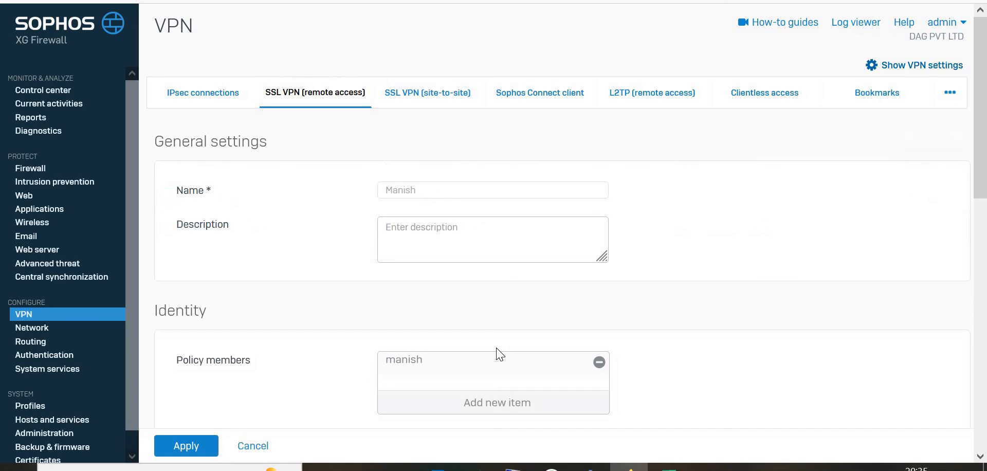
scroll(500, 350, "down", 2)
scroll(497, 354, "down", 5)
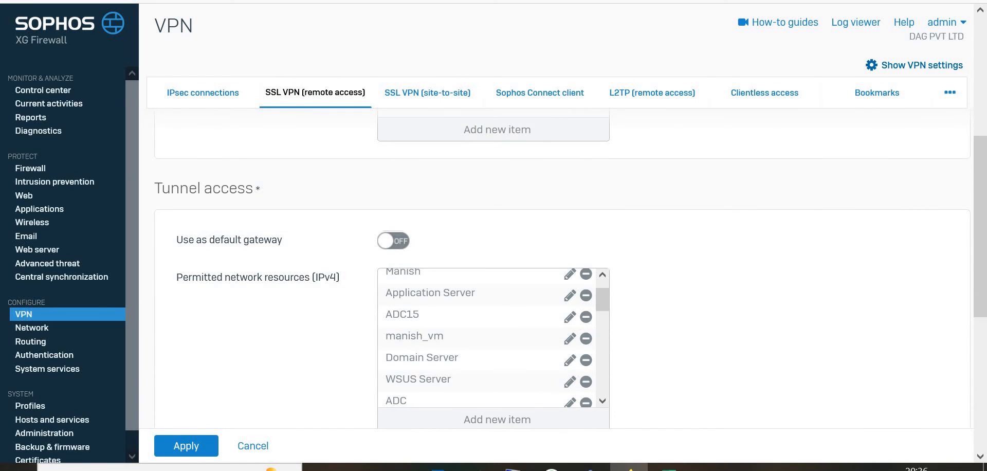
Step: Switch to Firefox and browse to 192.168.1.251
left_click(268, 0)
type("19")
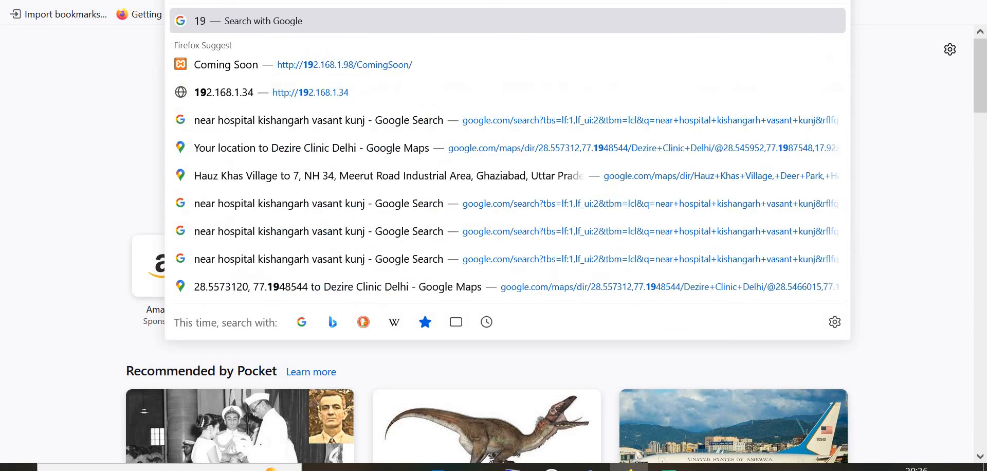
type("2.")
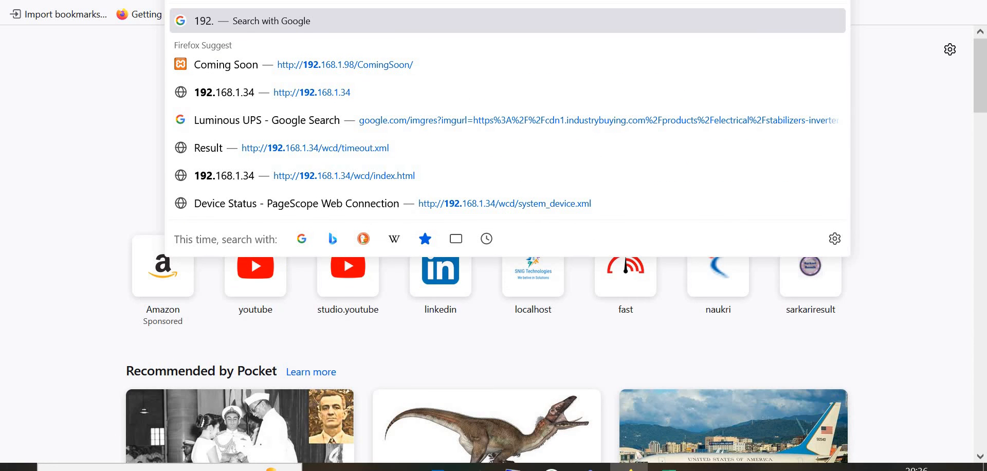
type("168.1.")
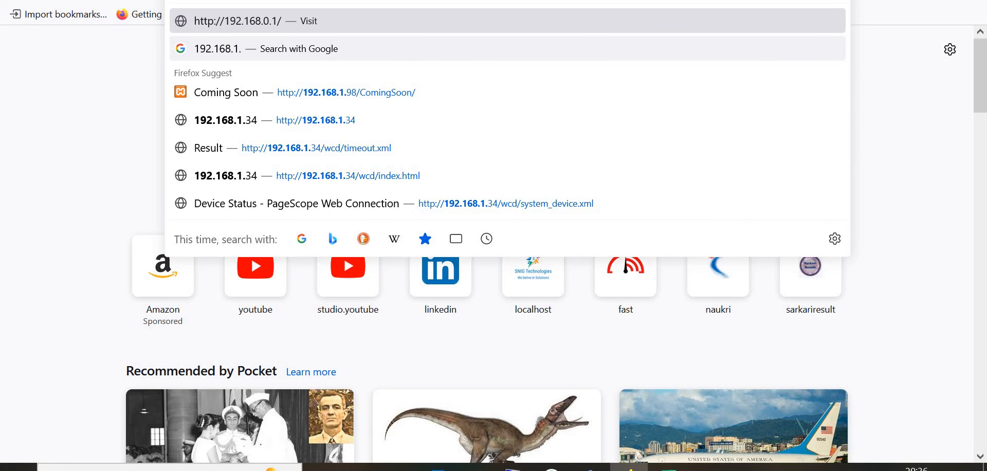
type("251/d")
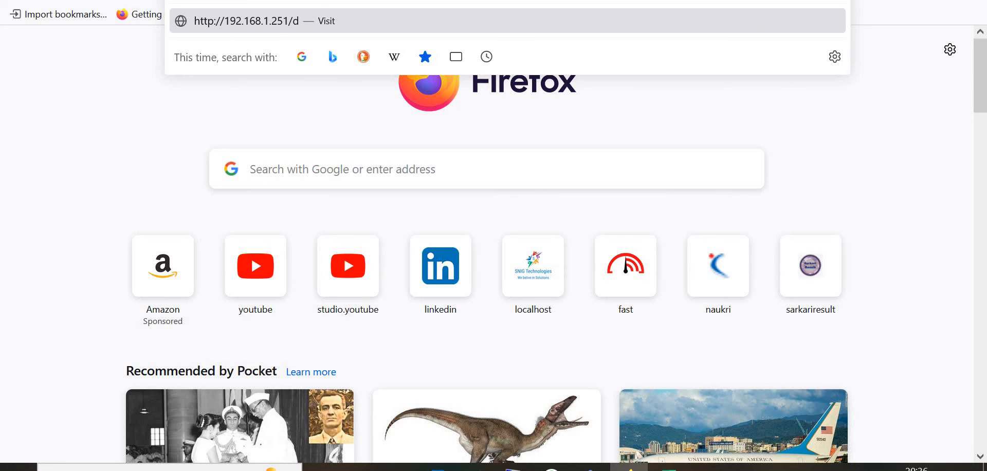
key("Return")
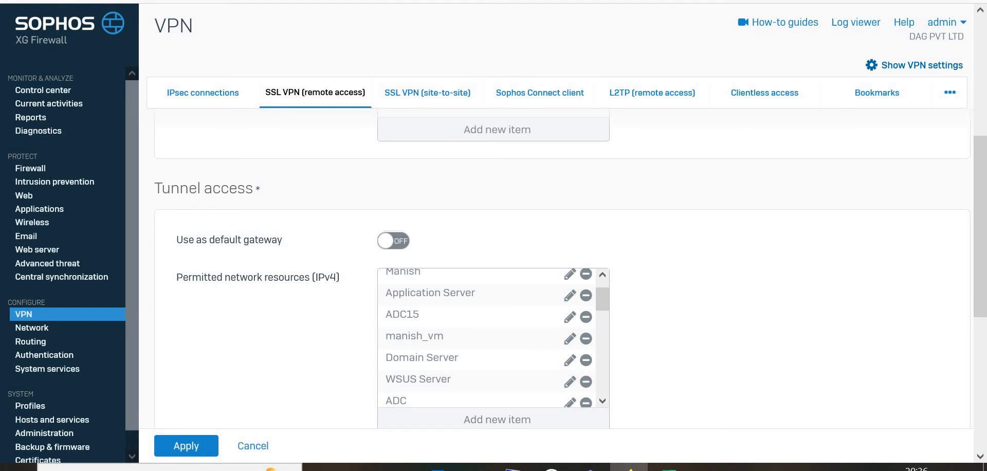
Step: Scroll through the Manish policy's permitted network resources list
scroll(438, 298, "down", 3)
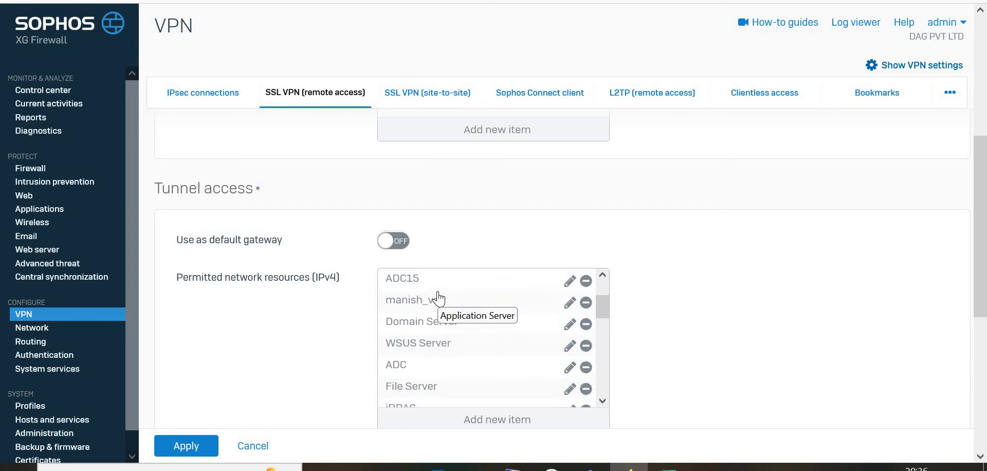
Step: Scroll back to the top of the Manish SSL VPN policy
scroll(436, 298, "up", 3)
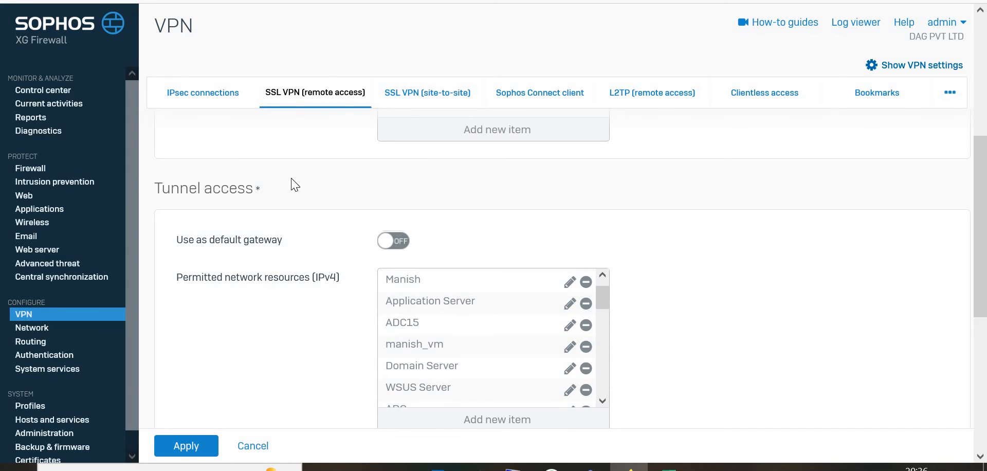
scroll(295, 185, "up", 3)
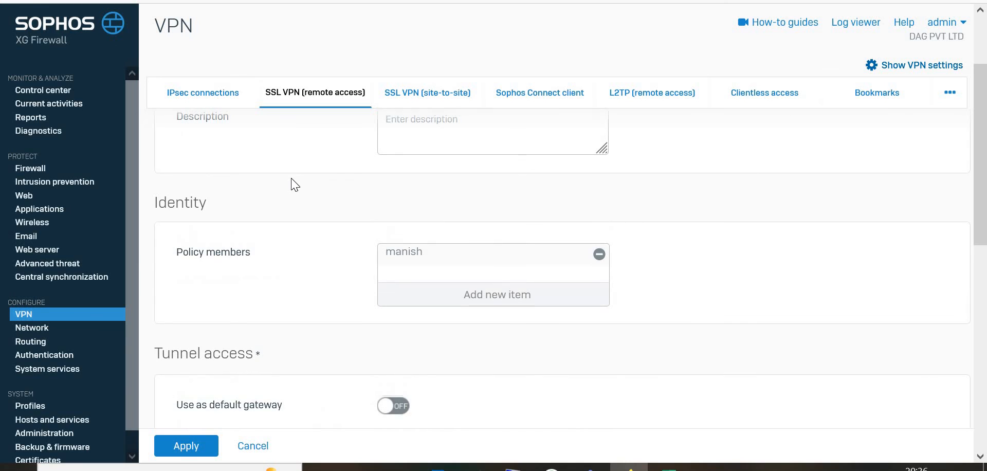
scroll(295, 185, "up", 2)
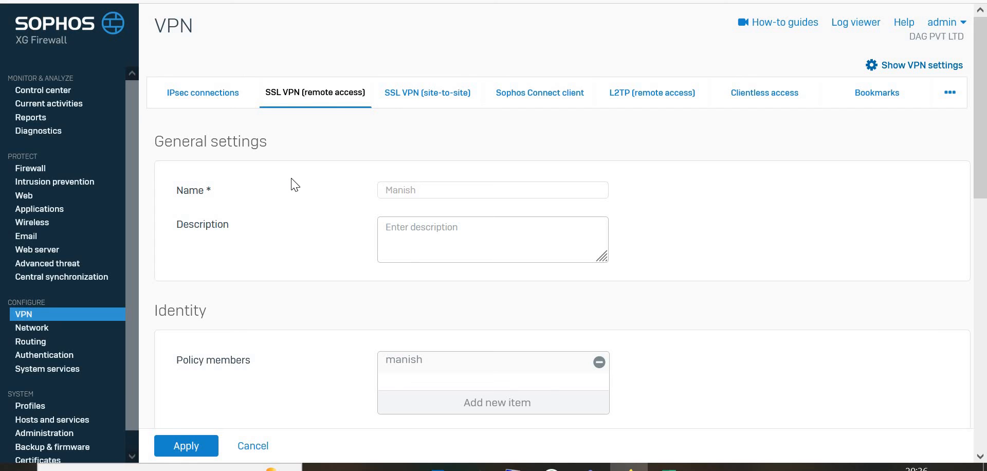
Step: Open Current activities and examine manish's live user session details across the table
left_click(66, 104)
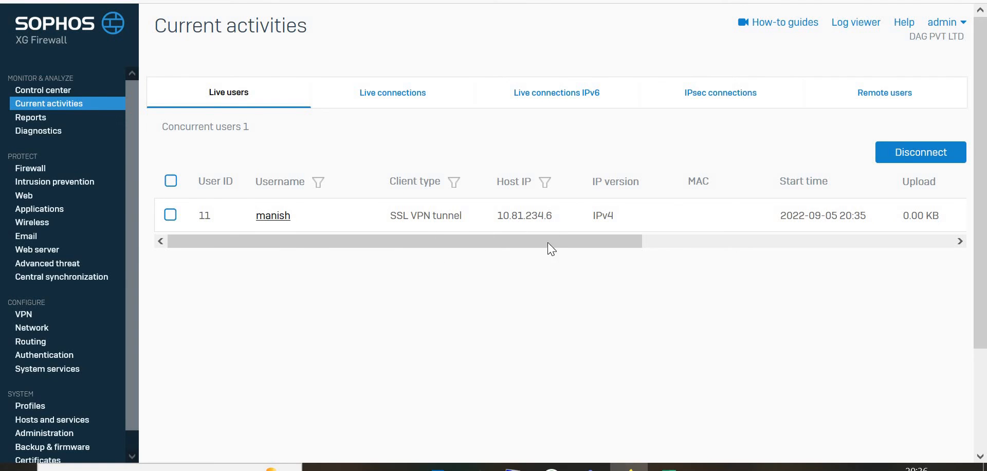
scroll(655, 237, "right", 3)
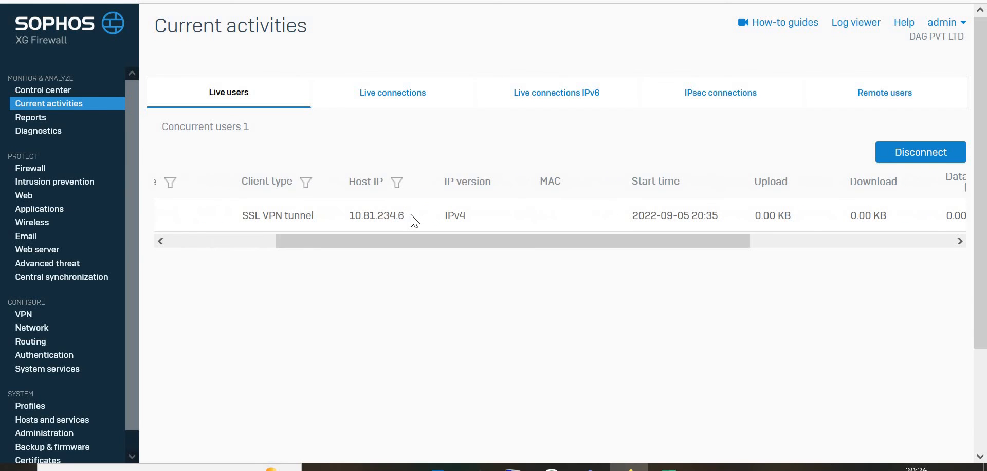
left_click_drag(404, 216, 347, 216)
scroll(720, 241, "right", 3)
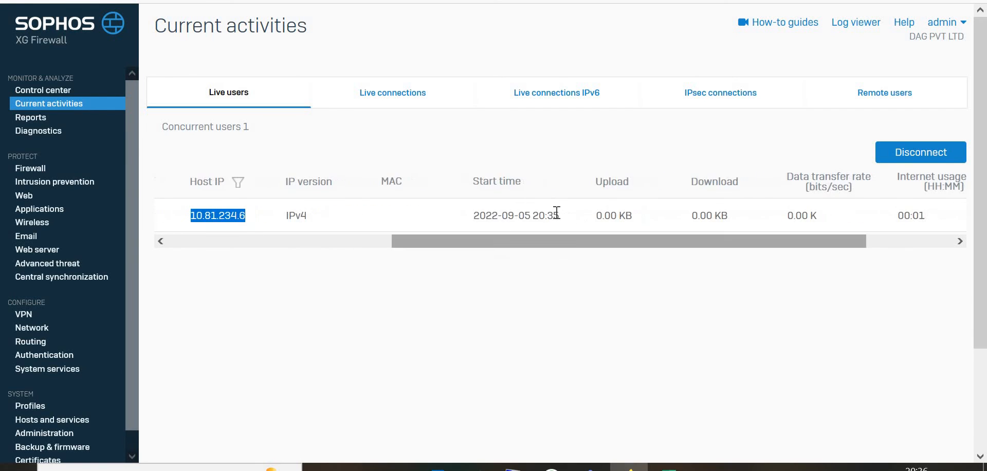
left_click(481, 221)
left_click_drag(480, 221, 627, 238)
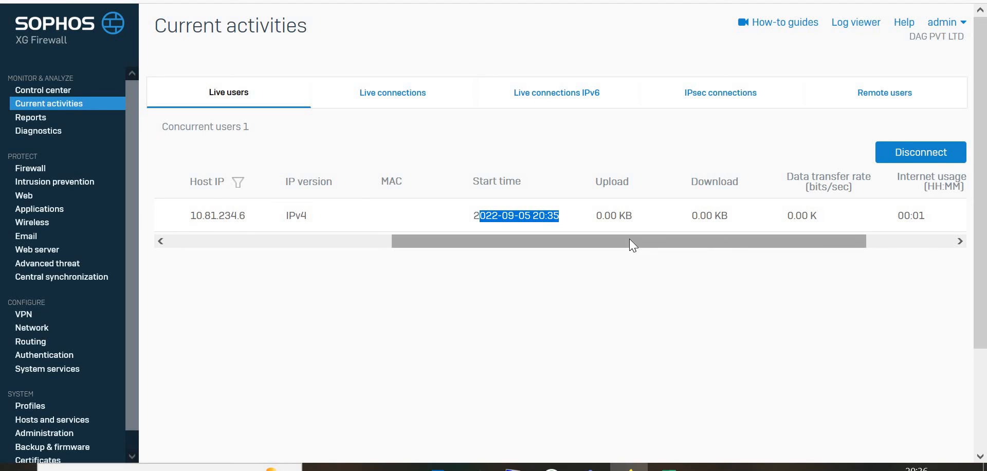
scroll(745, 241, "right", 3)
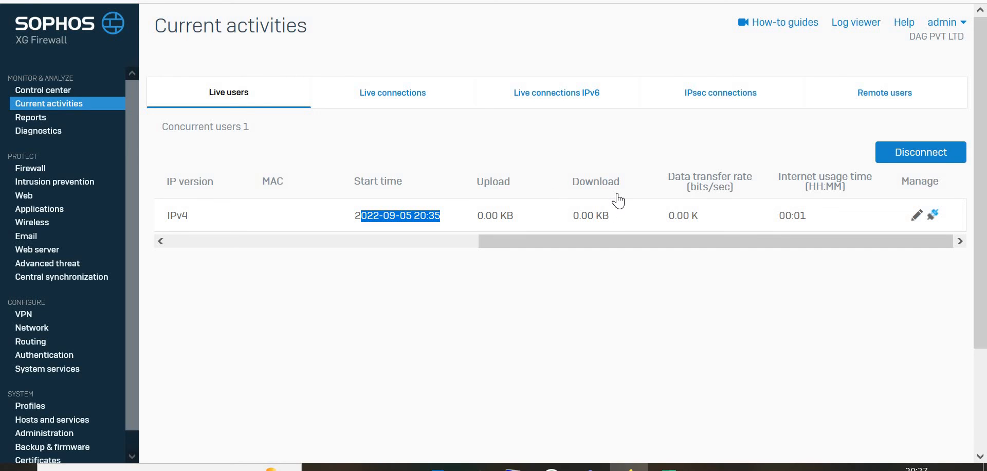
Step: Disconnect manish's live SSL VPN session from the firewall with the default admin message
left_click(931, 218)
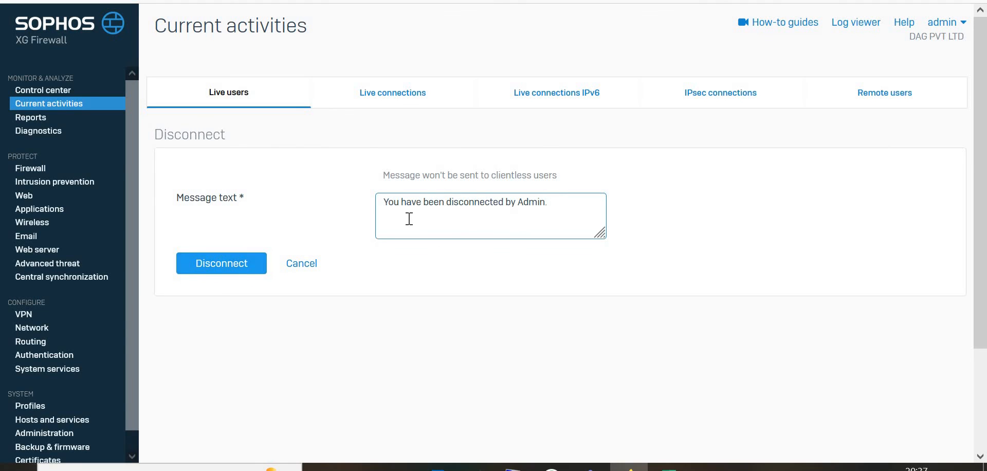
left_click(241, 267)
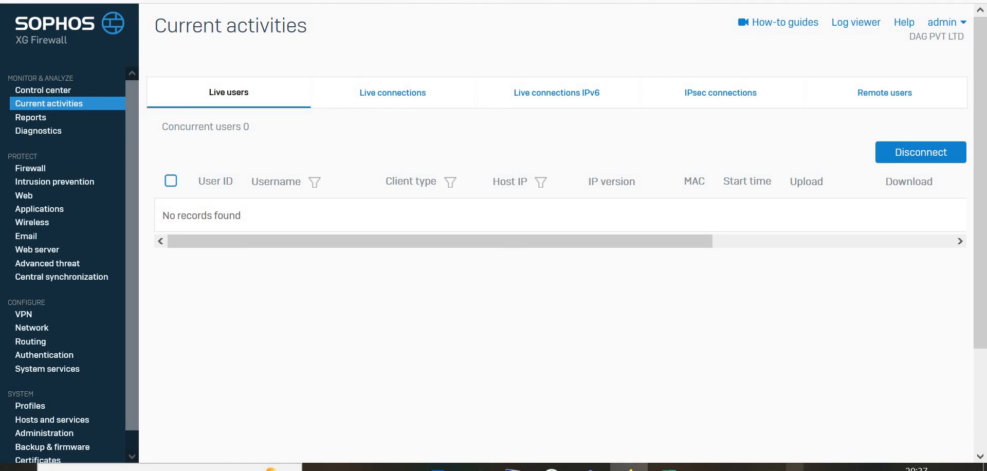
Step: Disconnect the SSL VPN client from its system tray icon
left_click(761, 466)
right_click(727, 446)
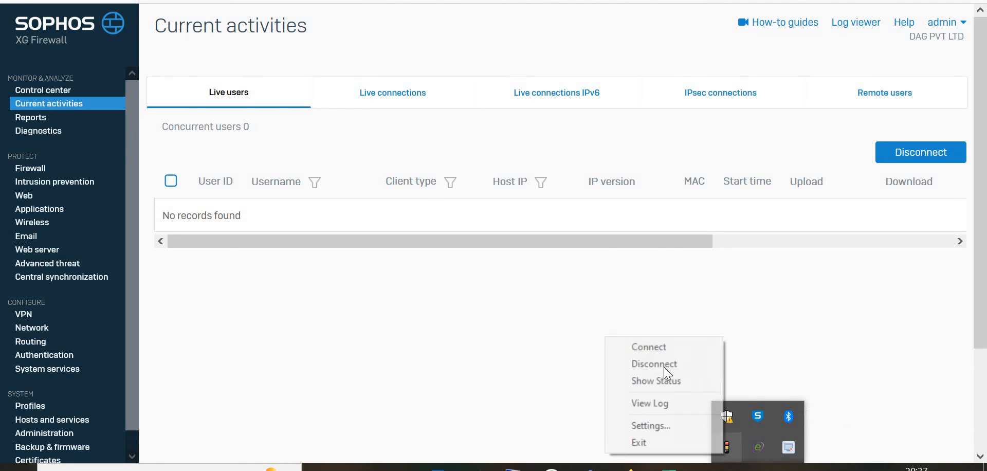
left_click(819, 338)
left_click(762, 466)
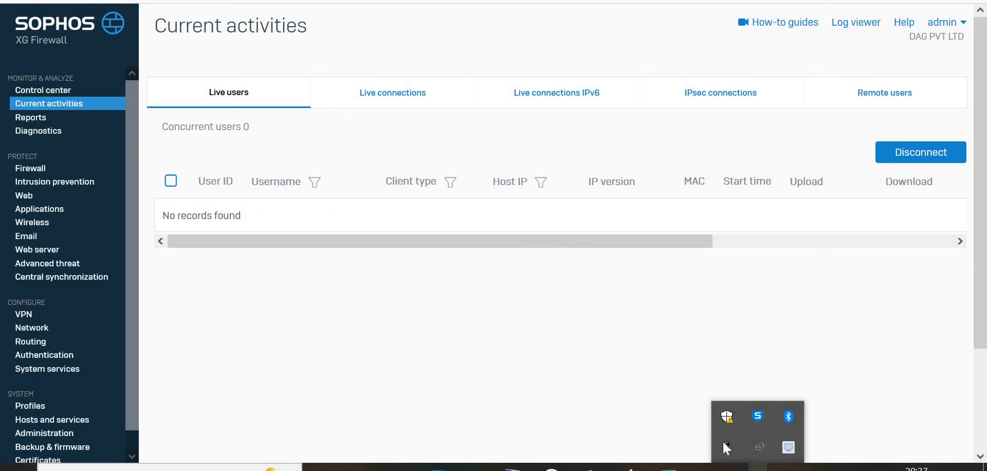
mouse_move(728, 452)
right_click(725, 453)
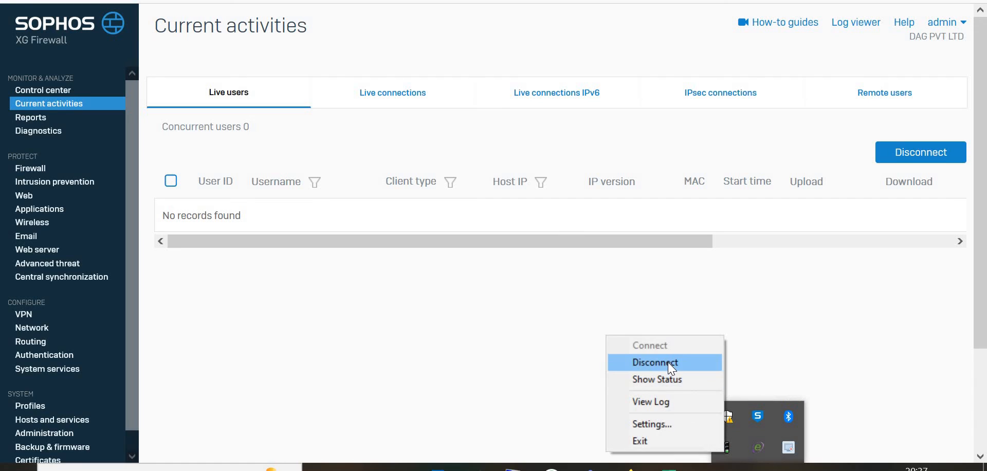
left_click(668, 362)
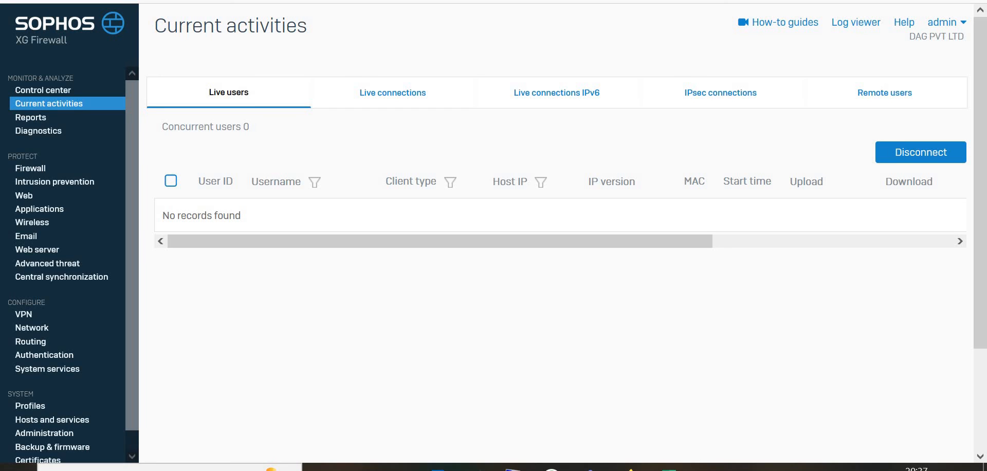
Step: Reconnect the SSL VPN client as manish, entering the user's password
left_click(757, 467)
right_click(728, 445)
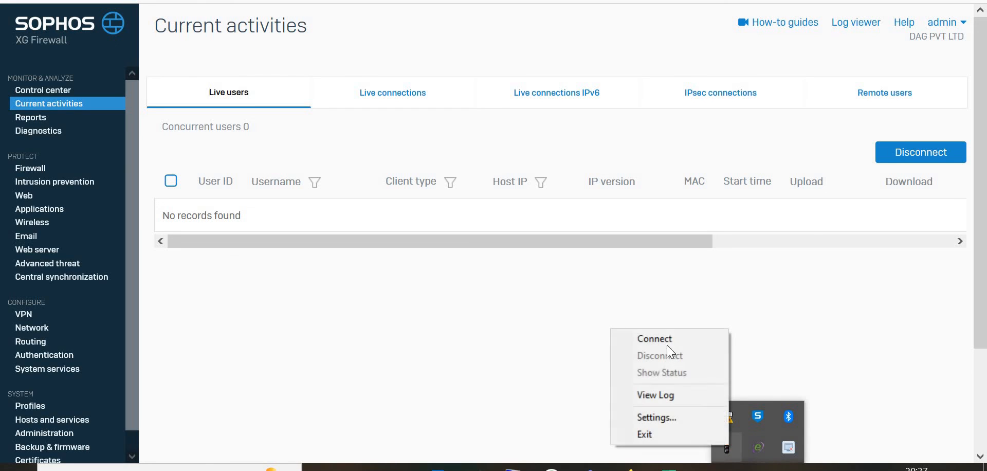
left_click(666, 339)
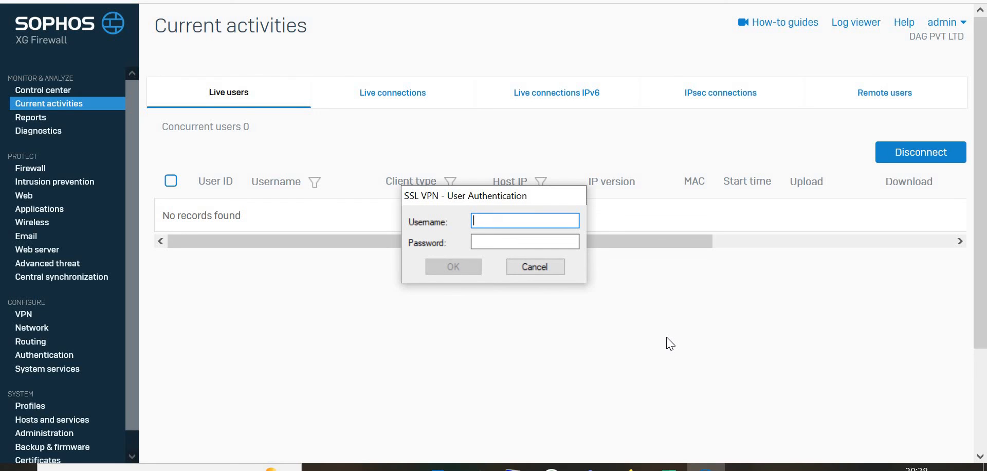
left_click(401, 166)
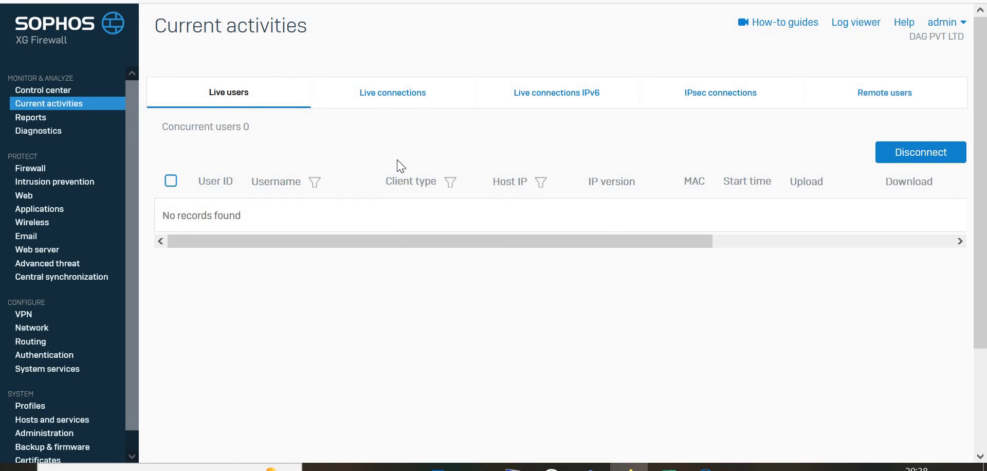
left_click(706, 466)
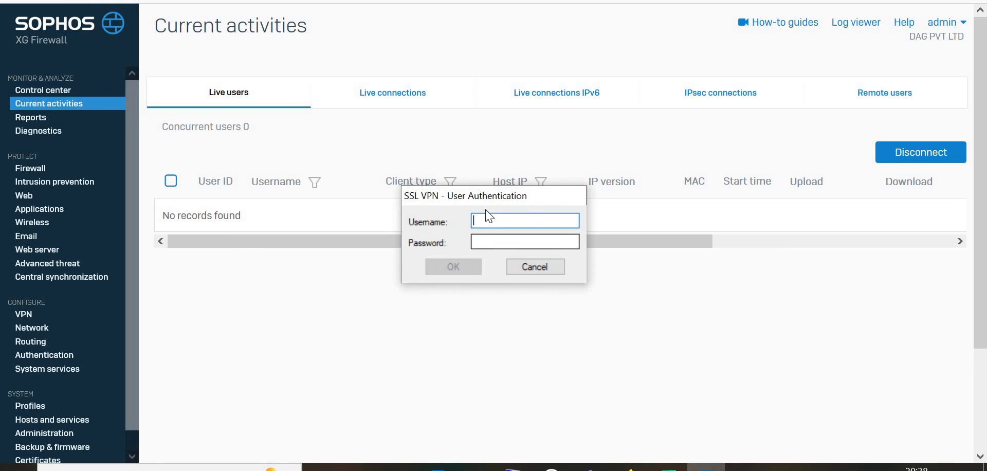
type("manish")
key("Tab")
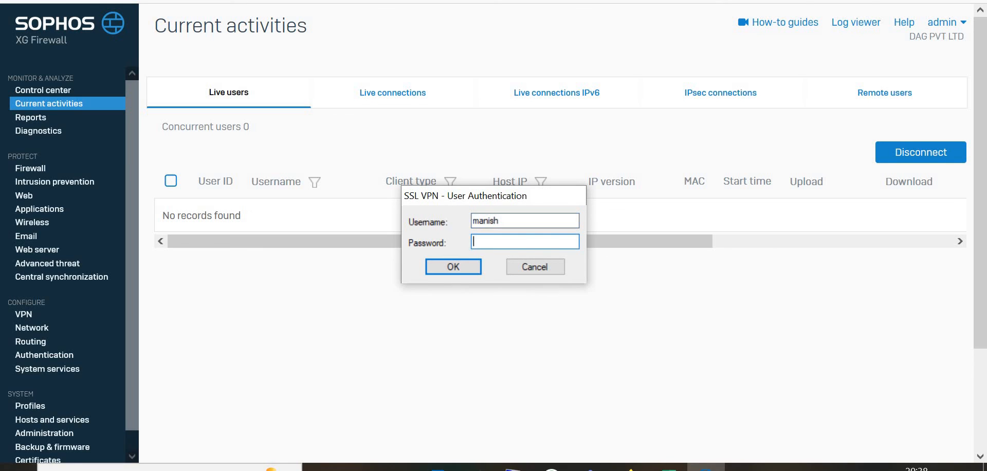
type("*********")
key("Return")
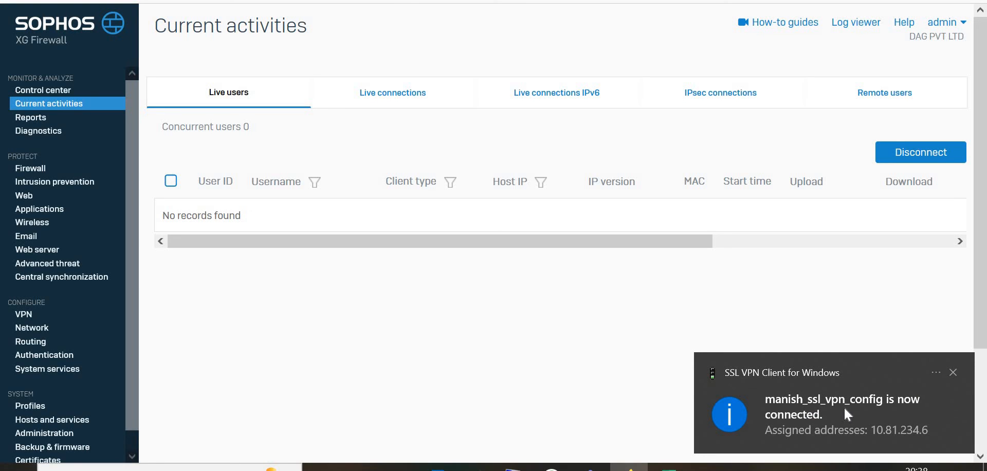
Step: Review manish's sessions on the live connections, live users and remote users views
left_click(393, 96)
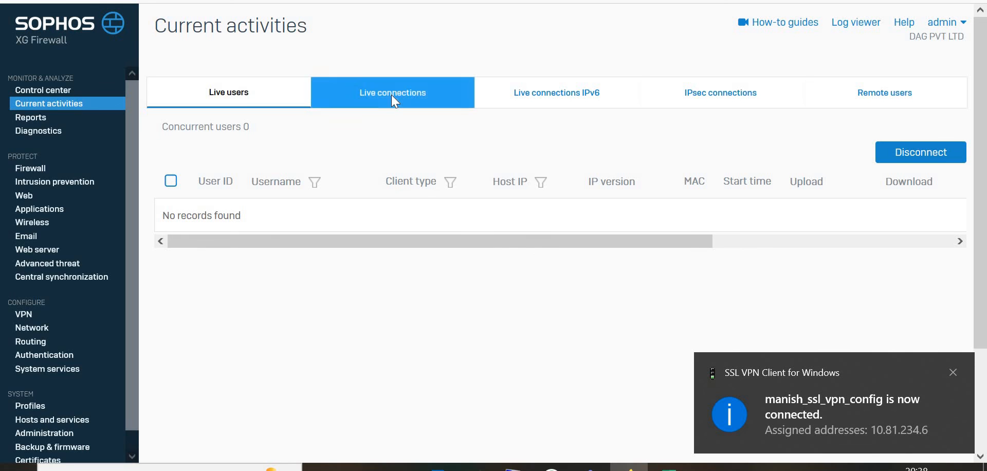
left_click(235, 92)
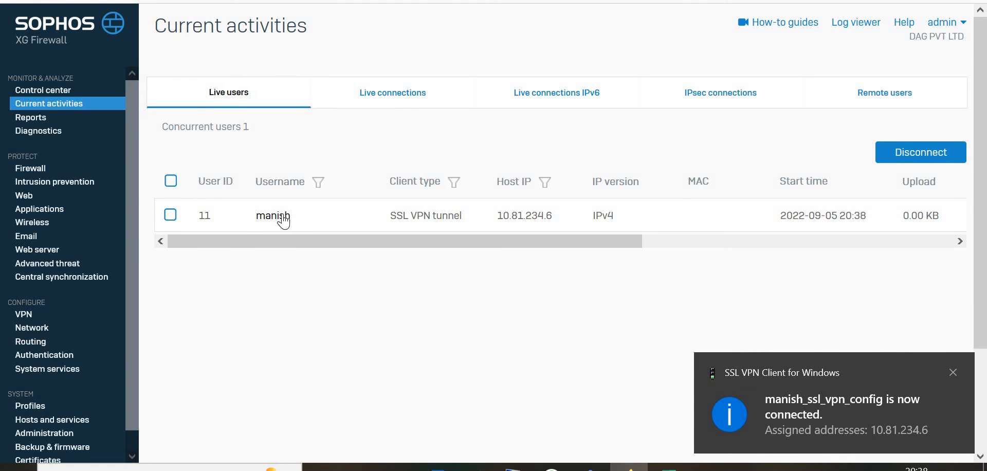
left_click(902, 94)
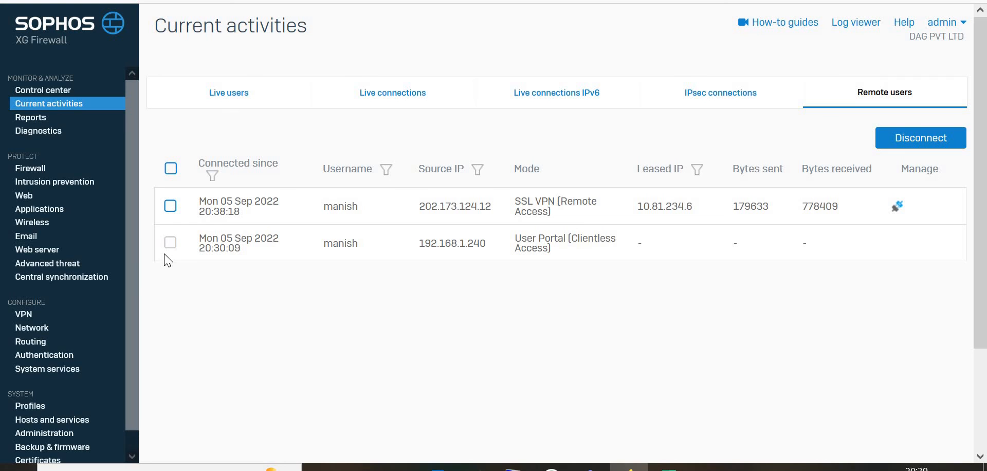
Step: Reopen the Manish SSL VPN remote access policy and review its settings
left_click(23, 315)
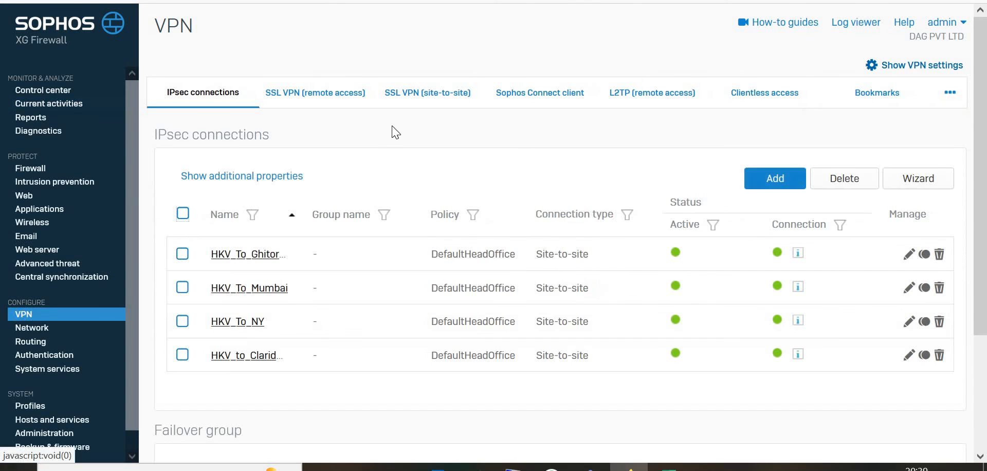
left_click(347, 98)
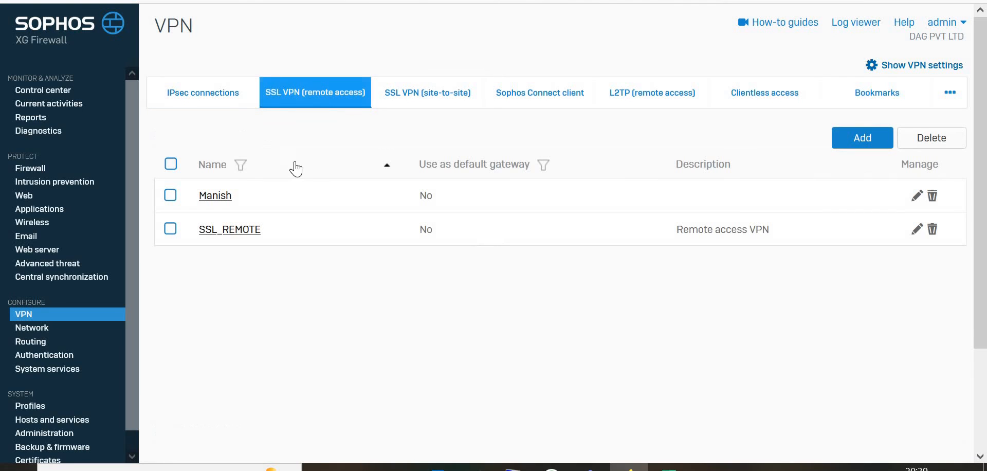
left_click(223, 202)
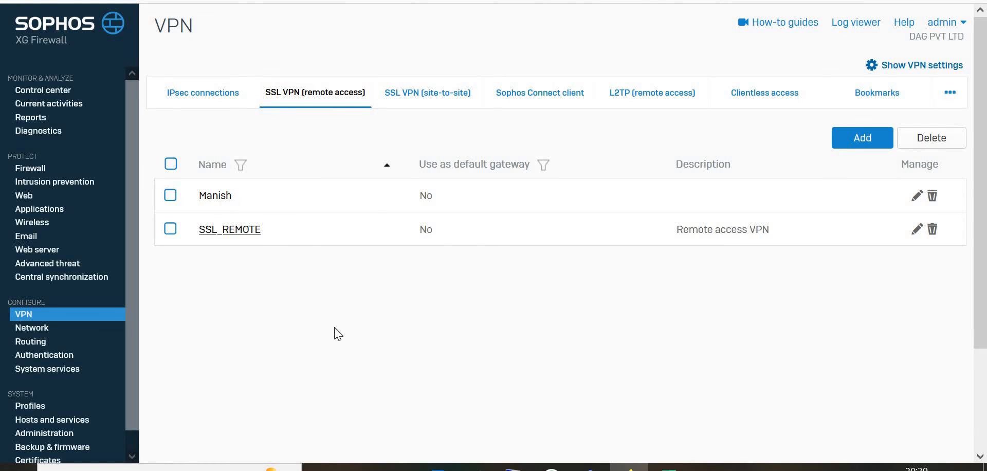
scroll(339, 339, "down", 10)
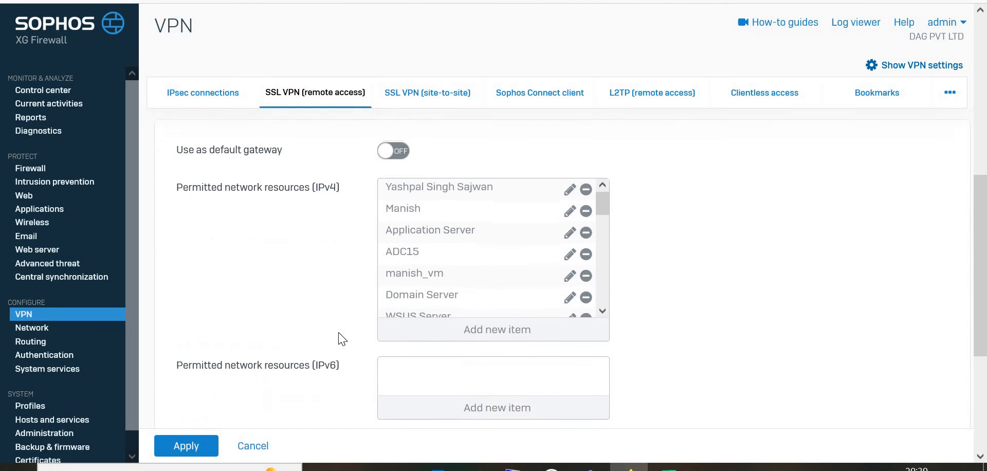
scroll(339, 340, "up", 10)
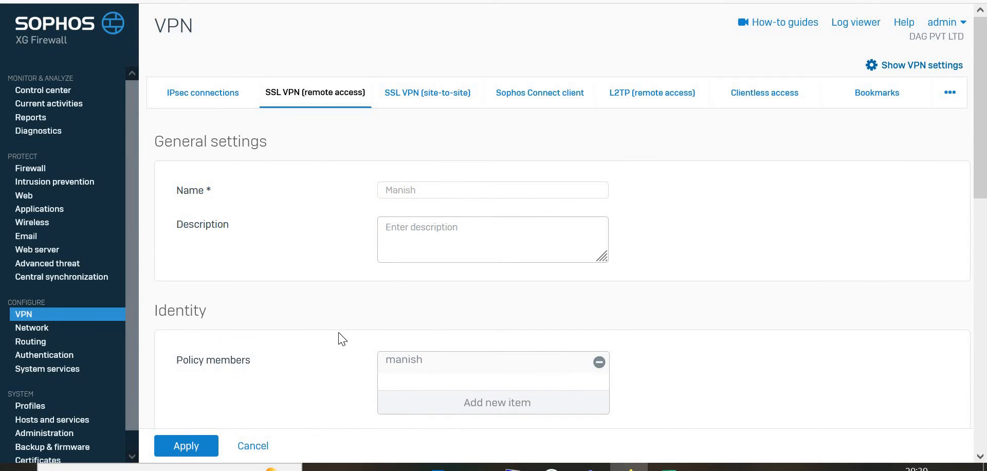
Step: Open a new user form under Authentication users and scroll to its login settings
left_click(39, 355)
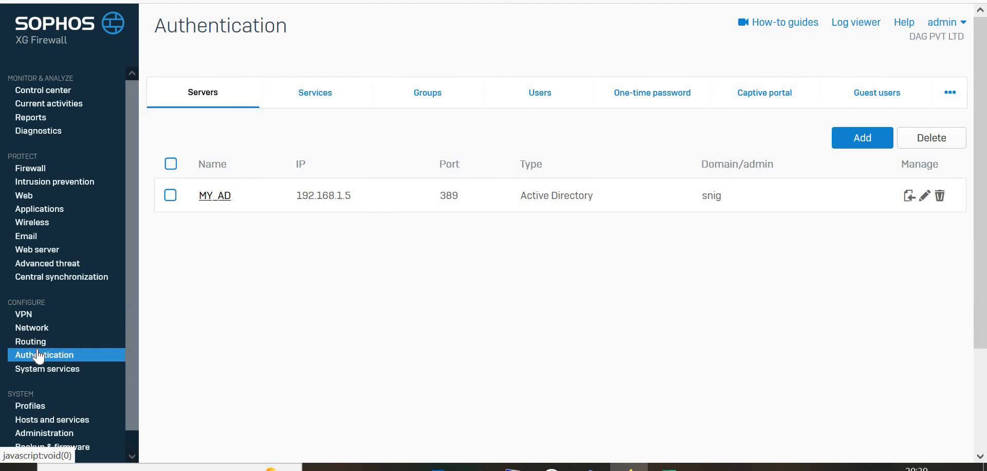
left_click(539, 102)
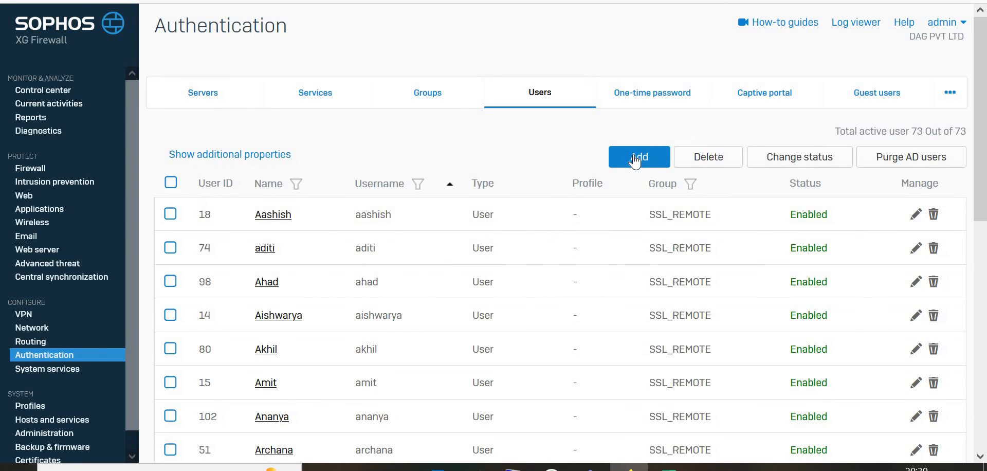
left_click(634, 156)
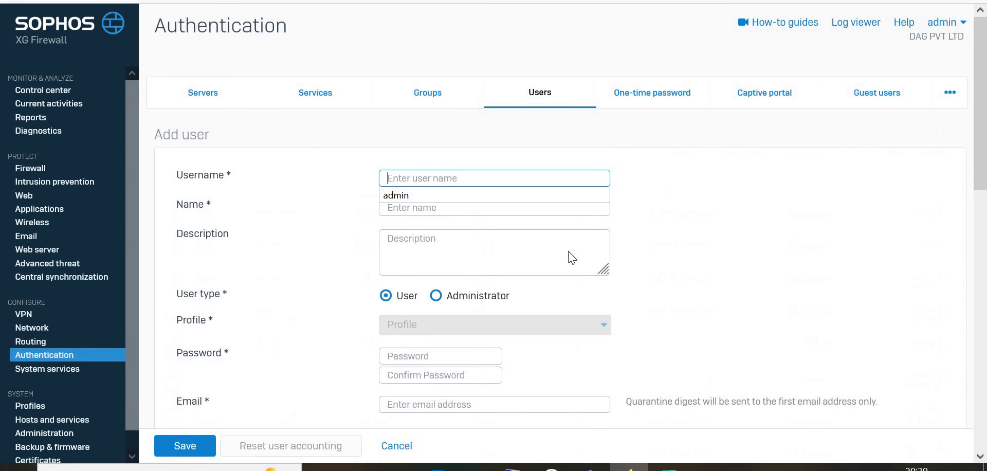
scroll(569, 255, "down", 5)
scroll(568, 255, "down", 8)
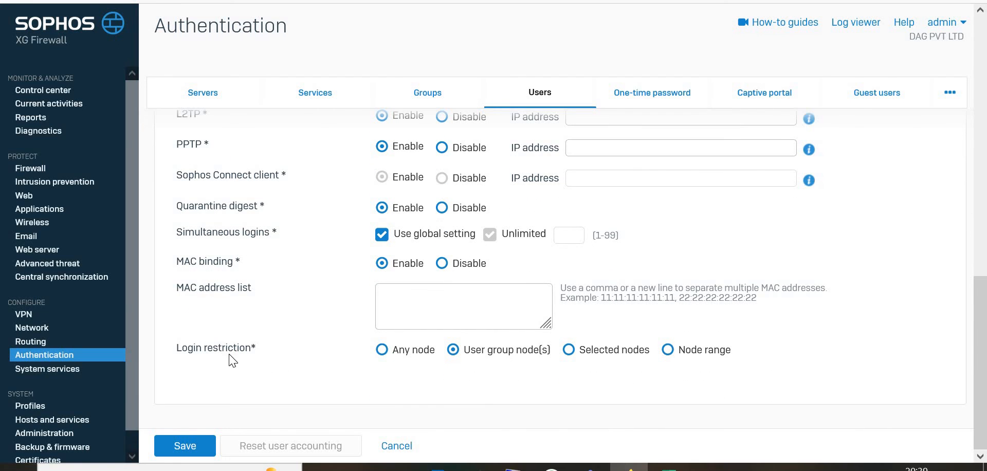
Step: Try switching the login restriction to Any node and back to User group node(s)
left_click(383, 354)
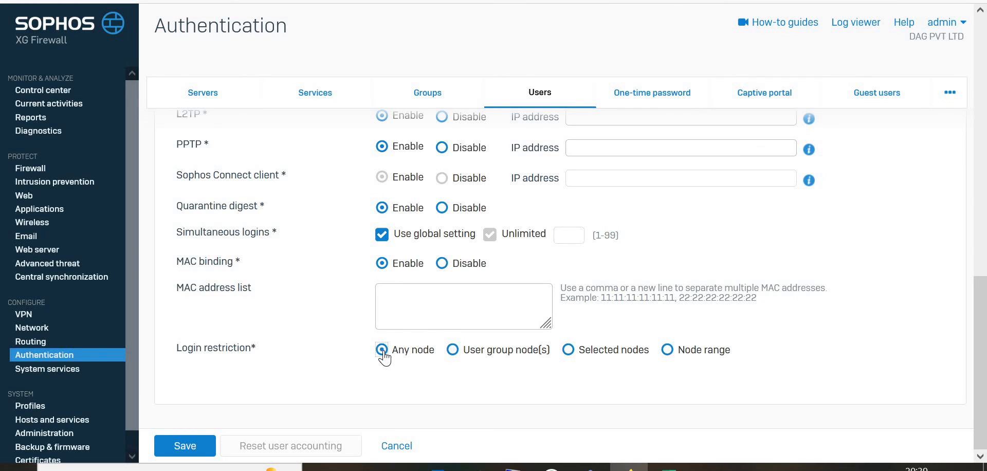
left_click(454, 350)
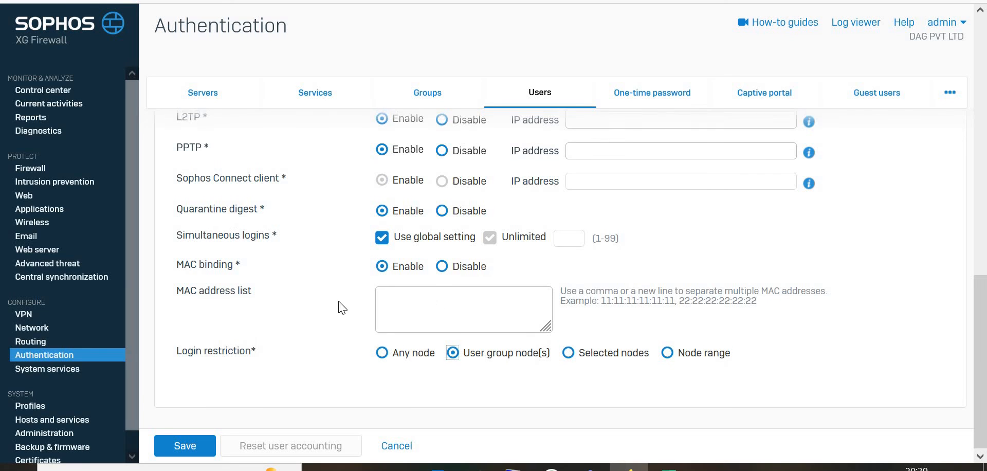
scroll(342, 308, "up", 1)
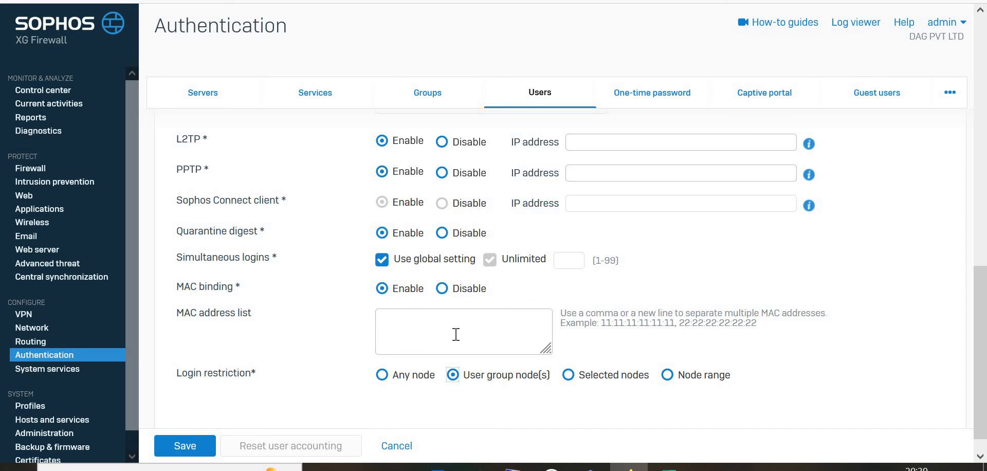
Step: Try unchecking the global setting and Unlimited for simultaneous logins, then restore the global setting
left_click(407, 324)
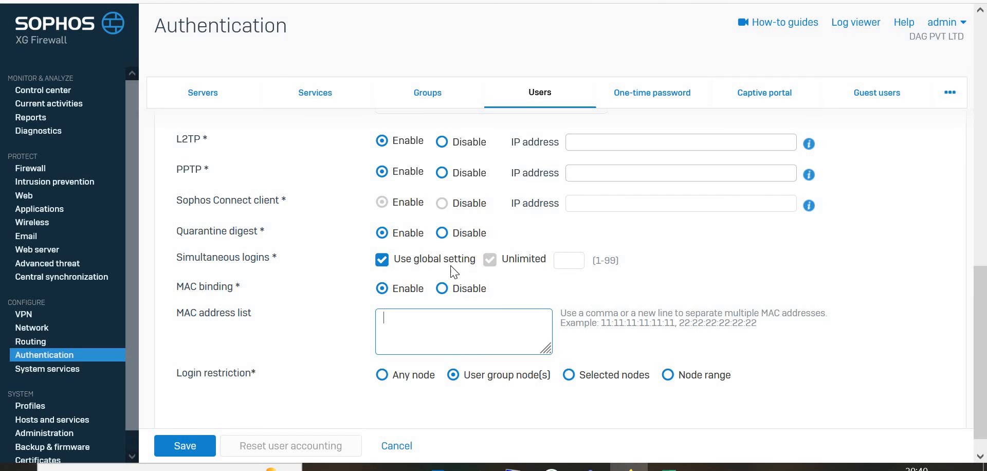
left_click(382, 260)
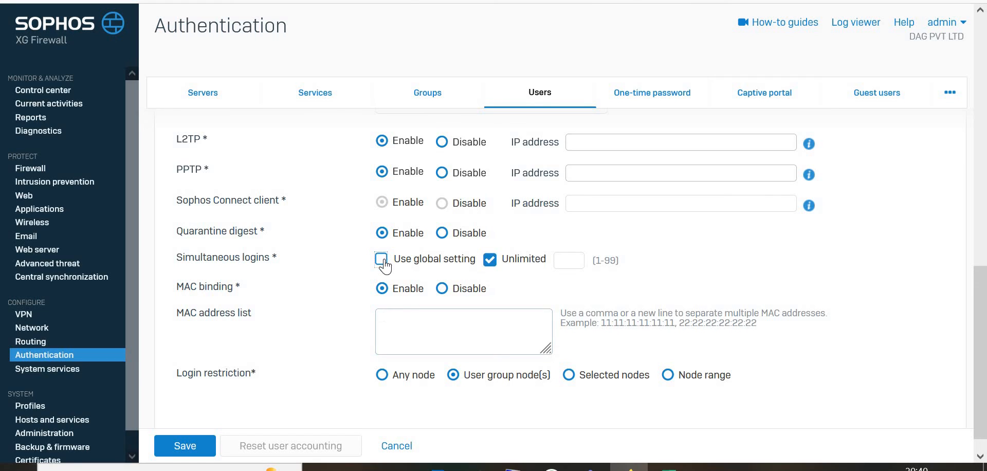
left_click(491, 262)
left_click(559, 260)
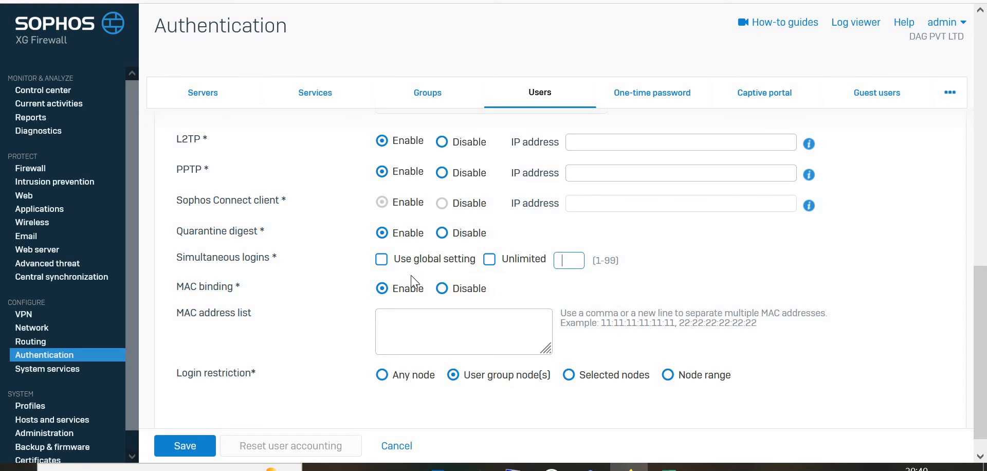
left_click(383, 262)
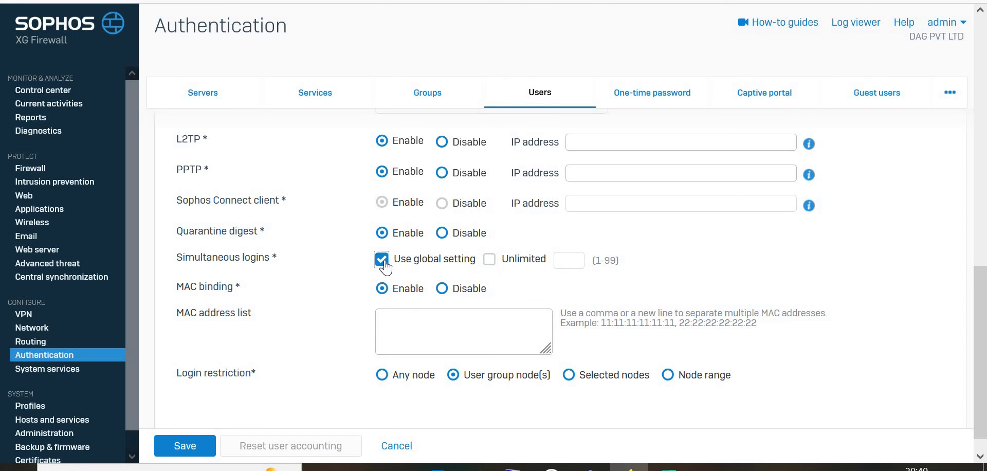